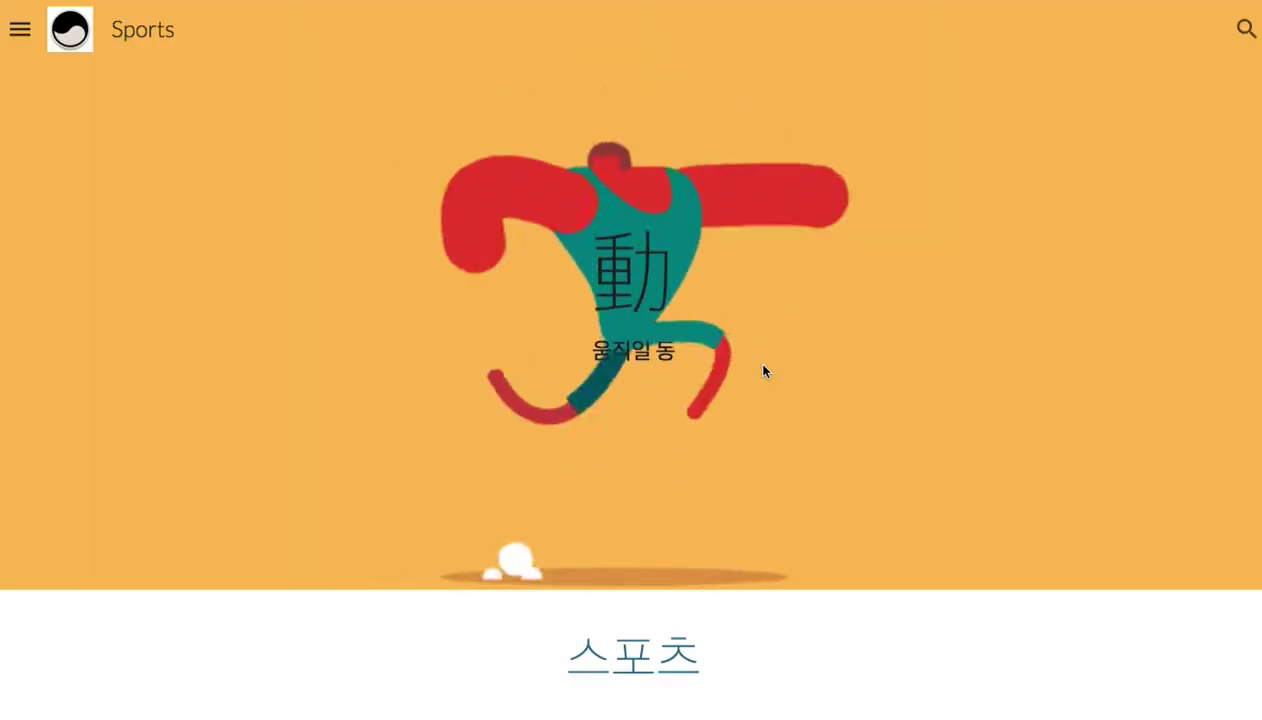
pyautogui.click(20, 29)
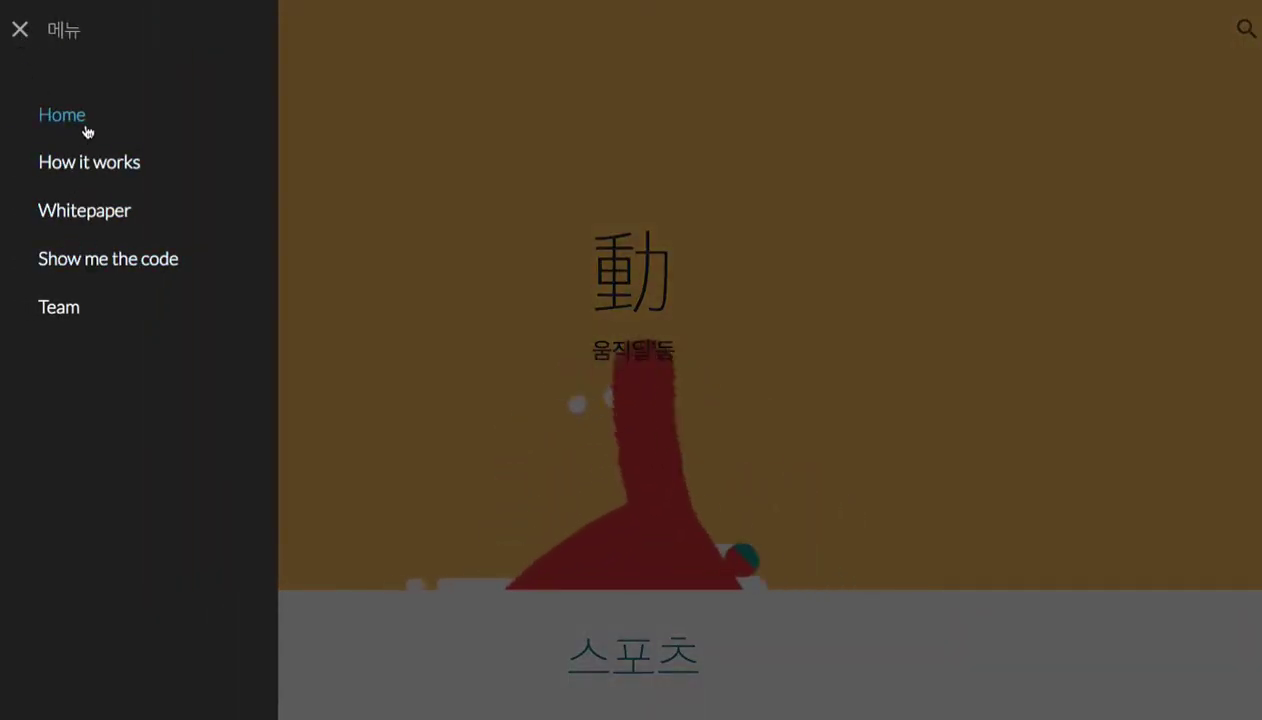
pyautogui.click(310, 123)
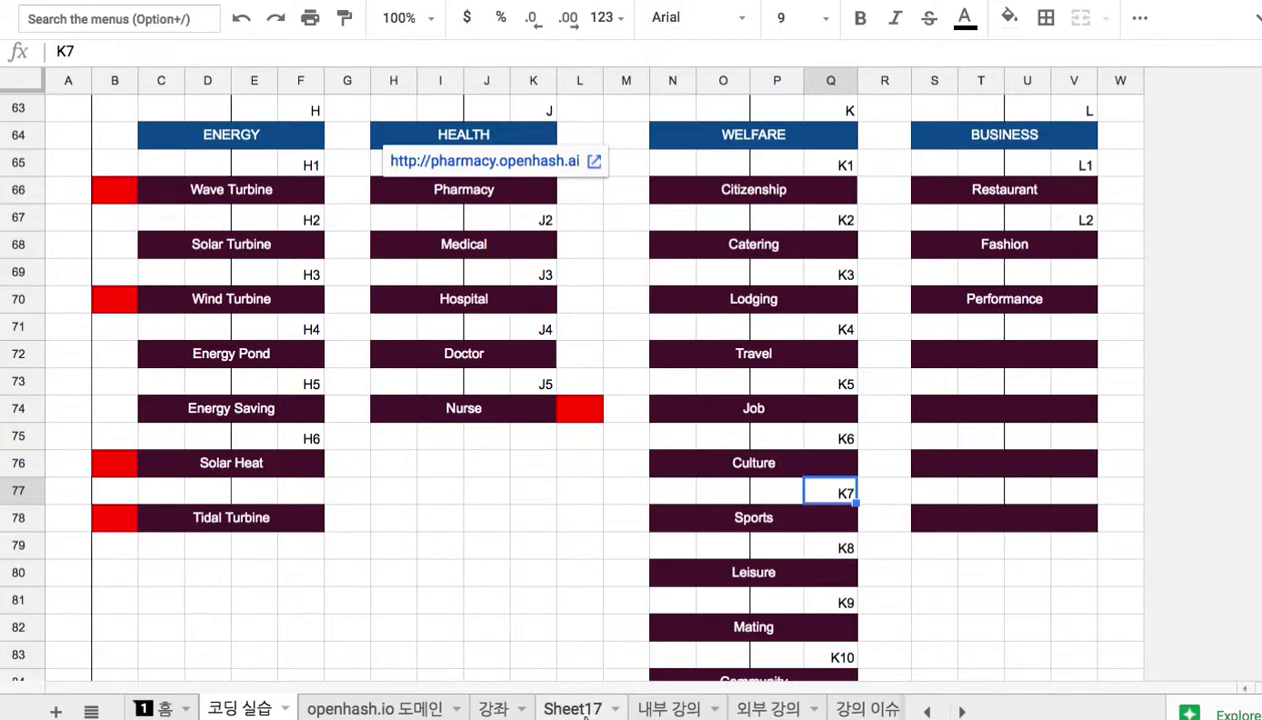
# Enter the title "Sports" in the blue merged header cell of row 2 on Sheet17.
pyautogui.click(572, 708)
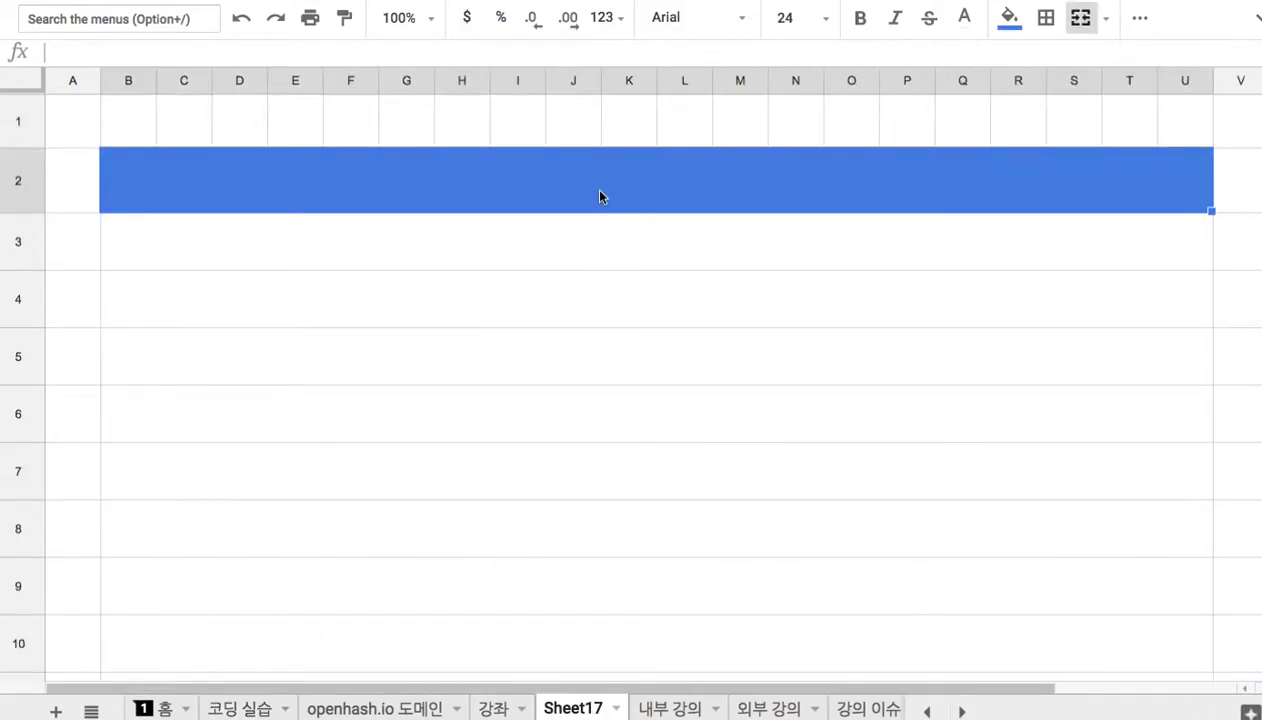
pyautogui.write('Sports')
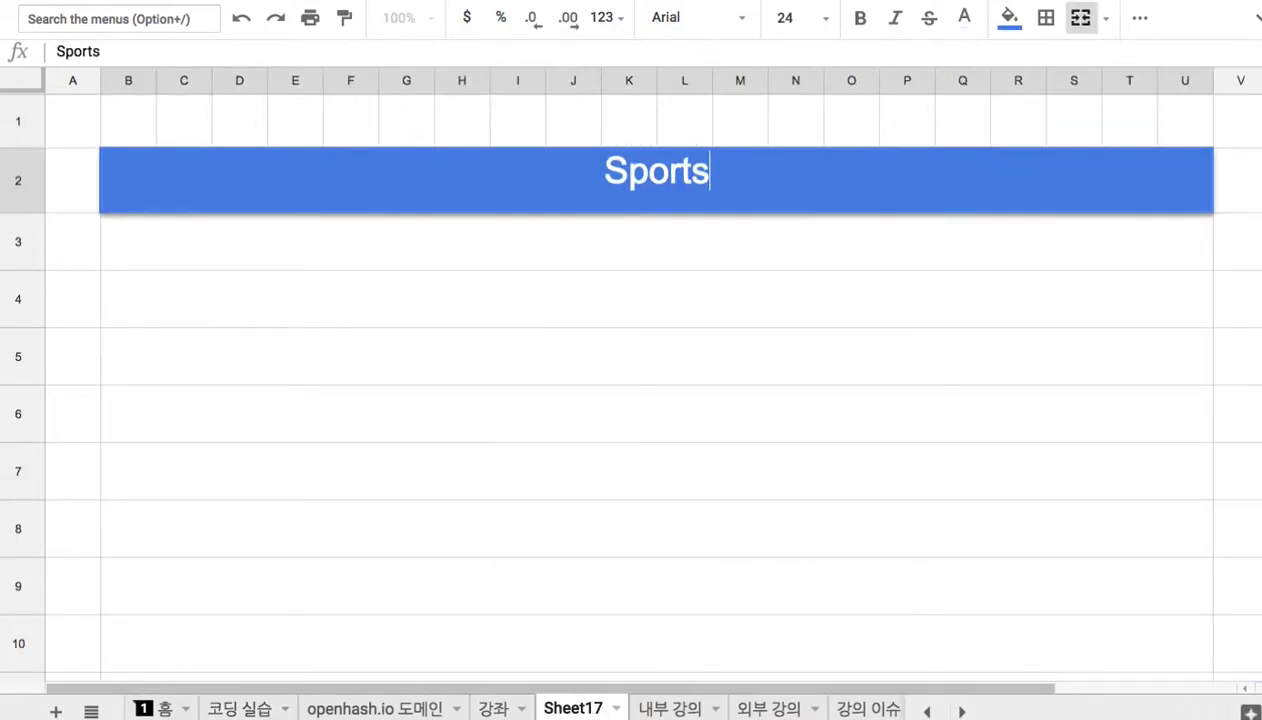
pyautogui.press('Return')
# Enter "1. 교육 도시의 스포츠 정책을 수립하고 집행" as the first item in row 3 below the Sports header.
pyautogui.write('1. eht')
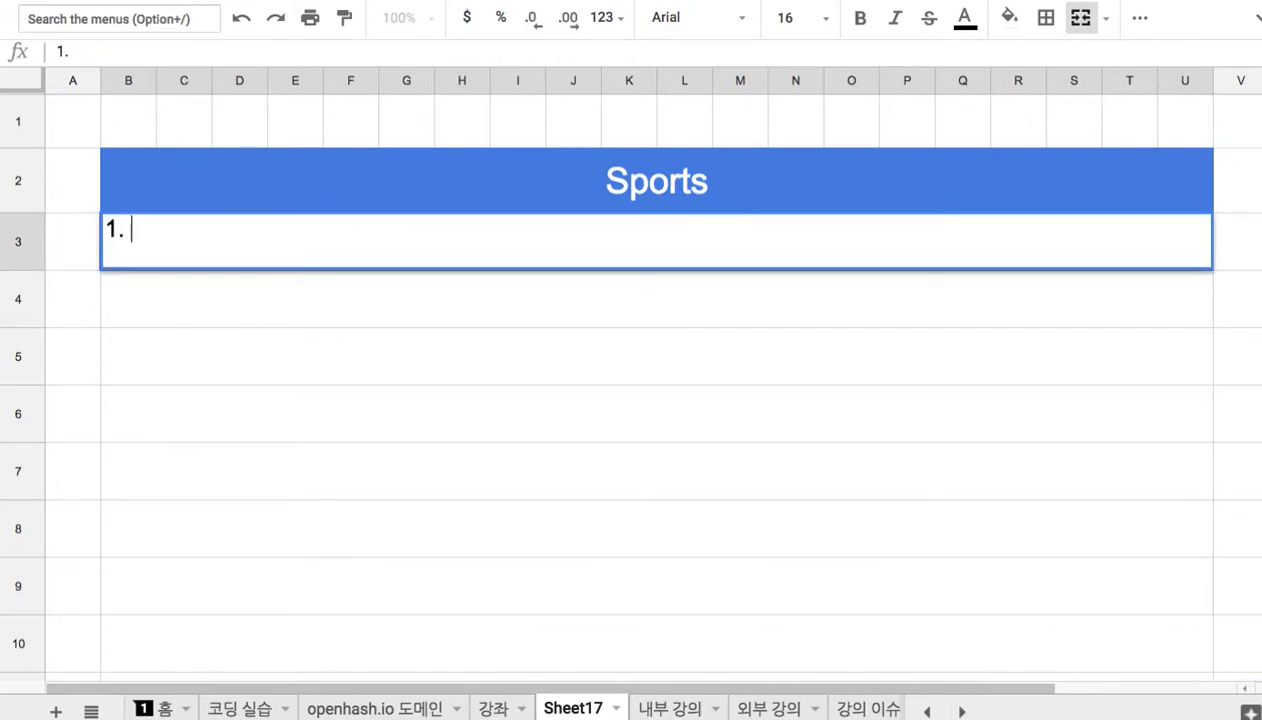
pyautogui.press('BackSpace')
pyautogui.press('BackSpace')
pyautogui.press('BackSpace')
pyautogui.write('교유')
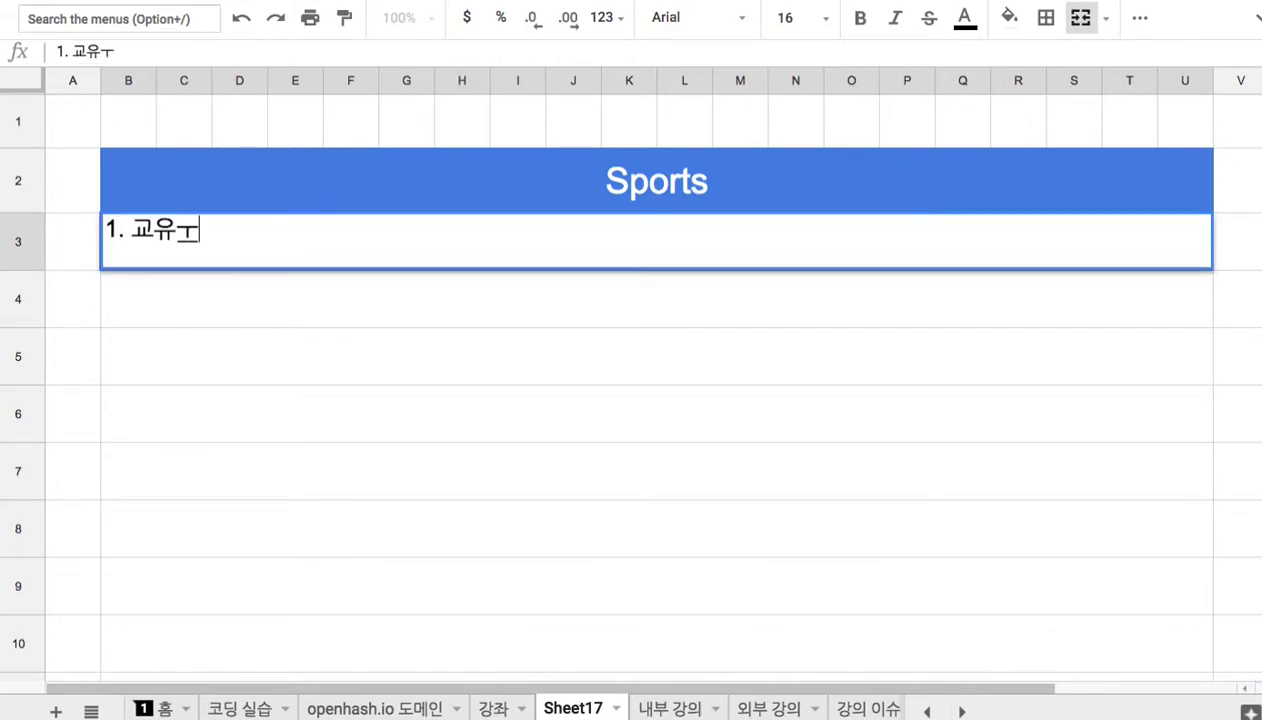
pyautogui.press('BackSpace')
pyautogui.write('육 도시의 스포트')
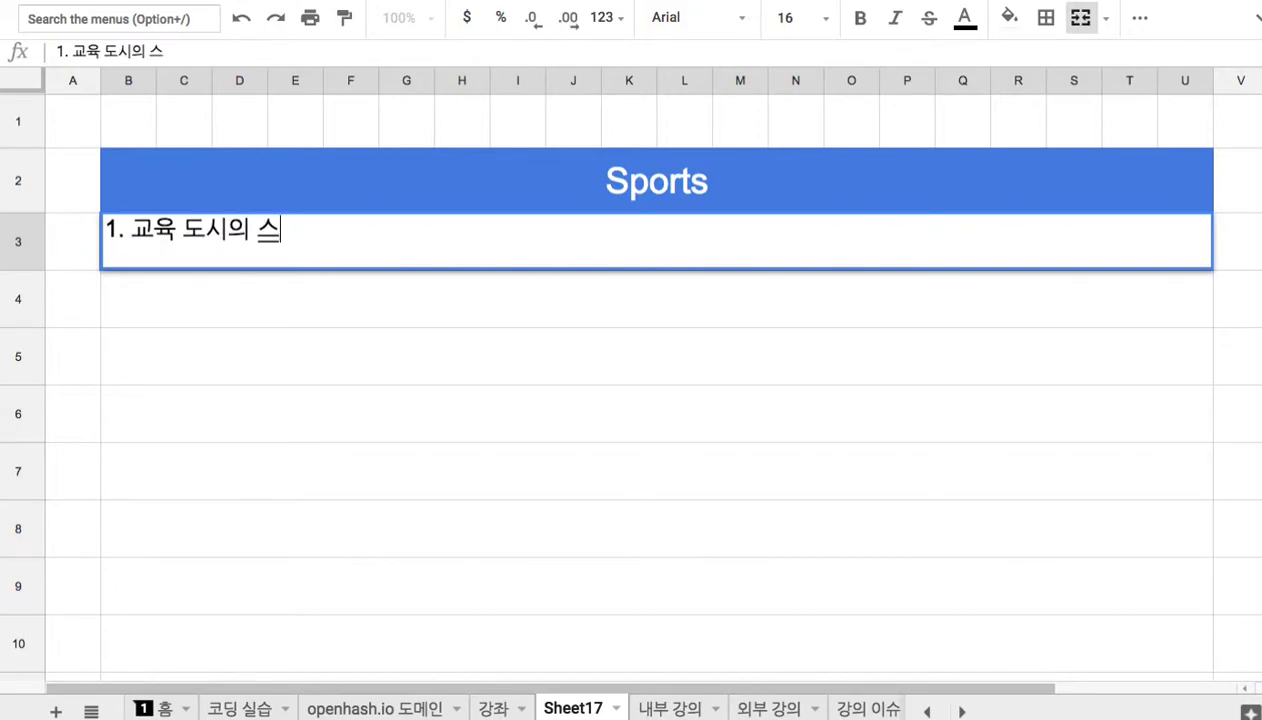
pyautogui.press('BackSpace')
pyautogui.press('BackSpace')
pyautogui.write('츠정책을')
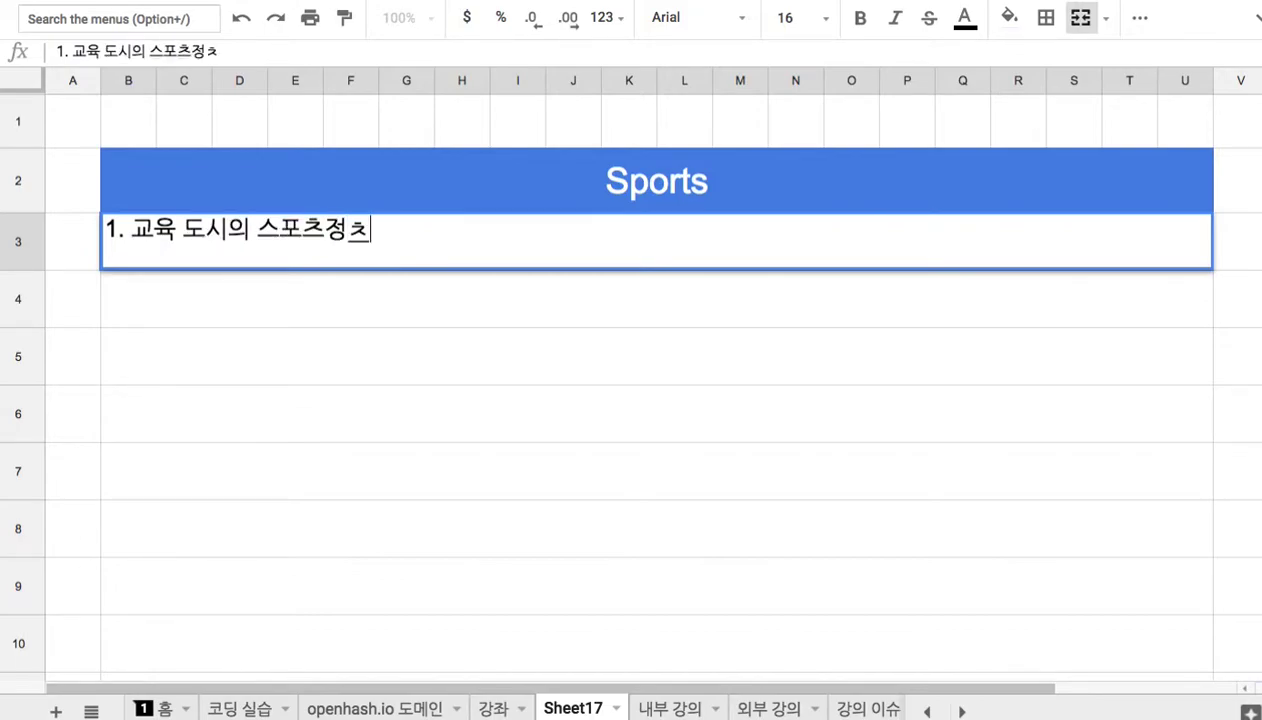
pyautogui.write(' 수립하고')
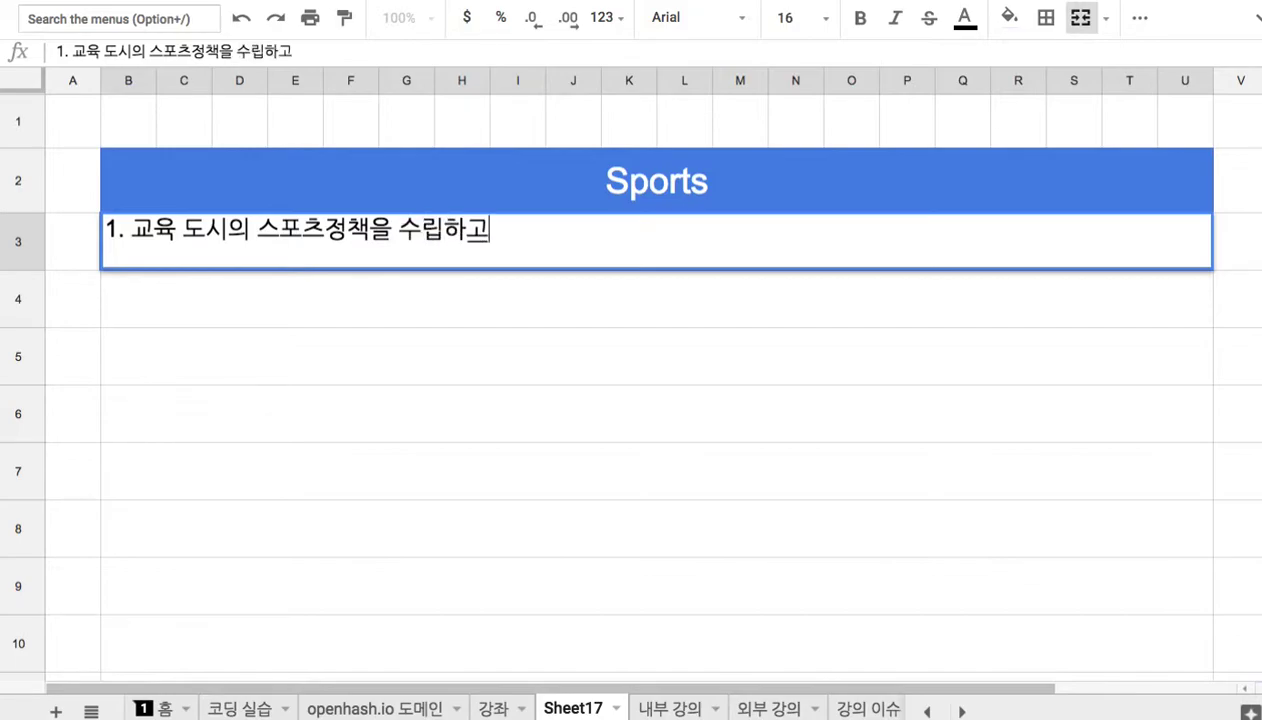
pyautogui.write(' ㅈ집행')
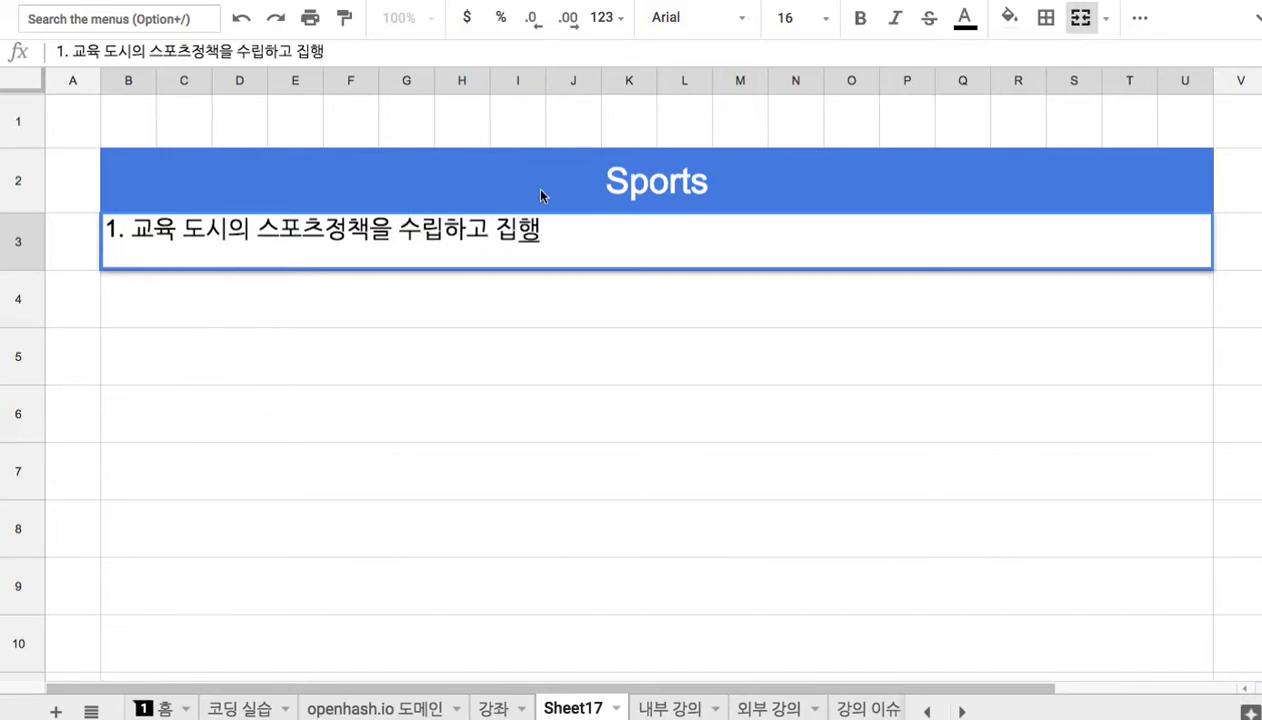
pyautogui.click(322, 228)
pyautogui.press('Return')
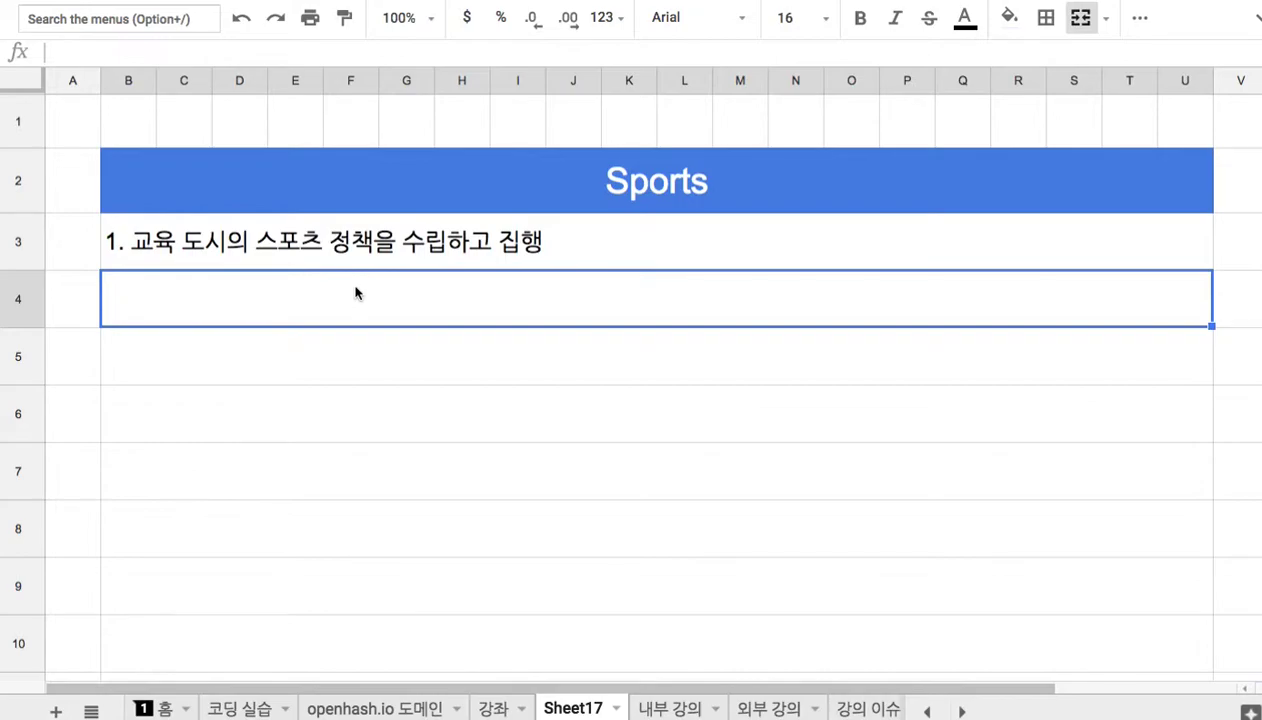
# Enter "2. 관람보다 참여 위주" as the second item in row 4.
pyautogui.write('2.')
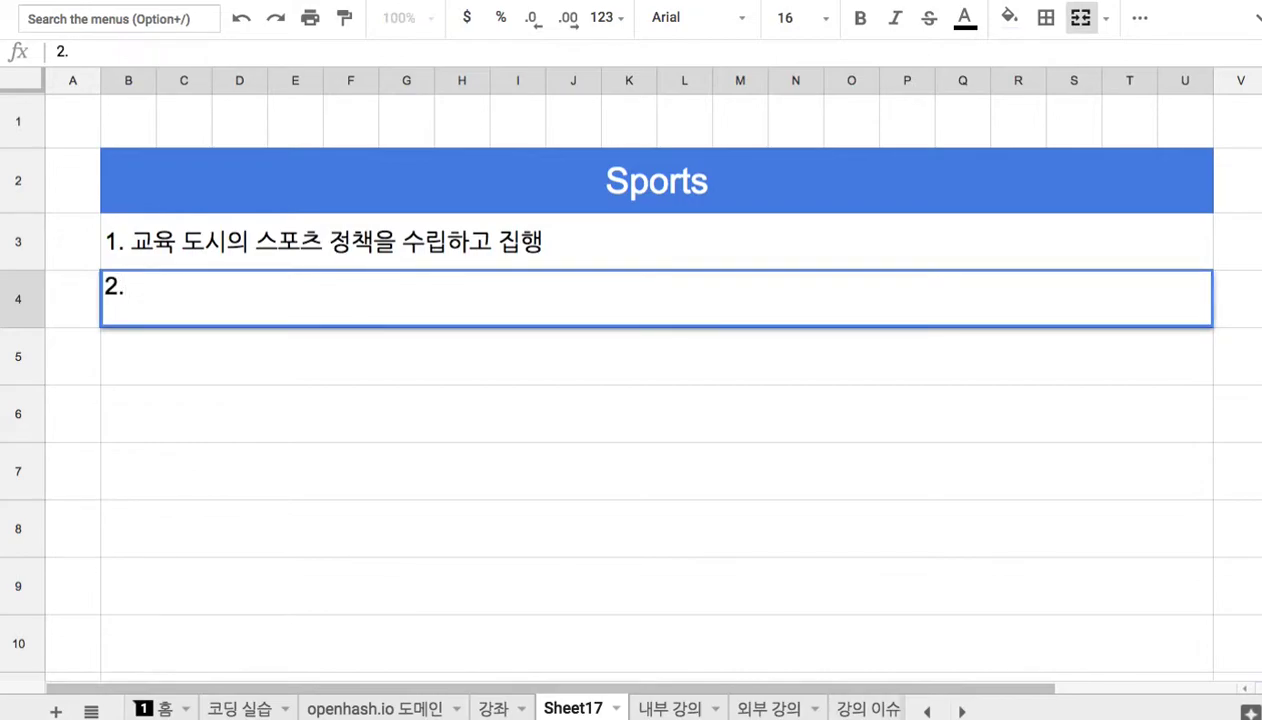
pyautogui.write(' 참ㅇㅕ')
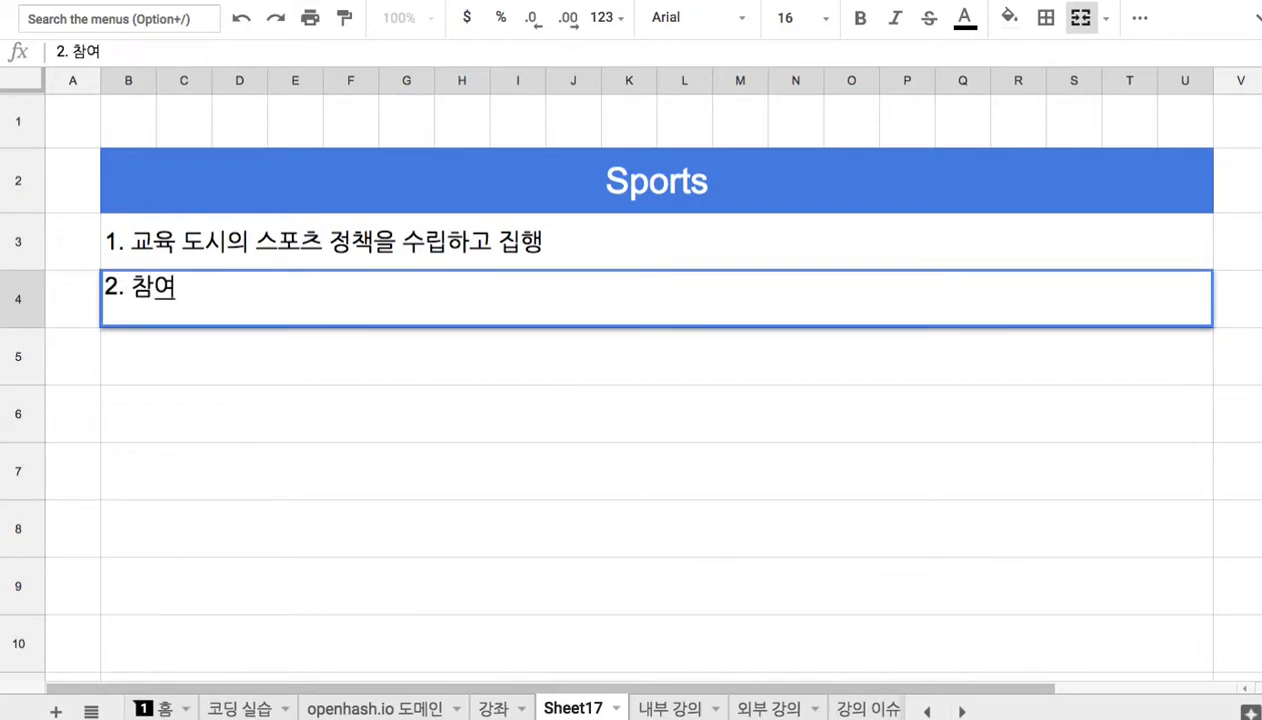
pyautogui.click(131, 287)
pyautogui.write('고ㅏㄴ람보다')
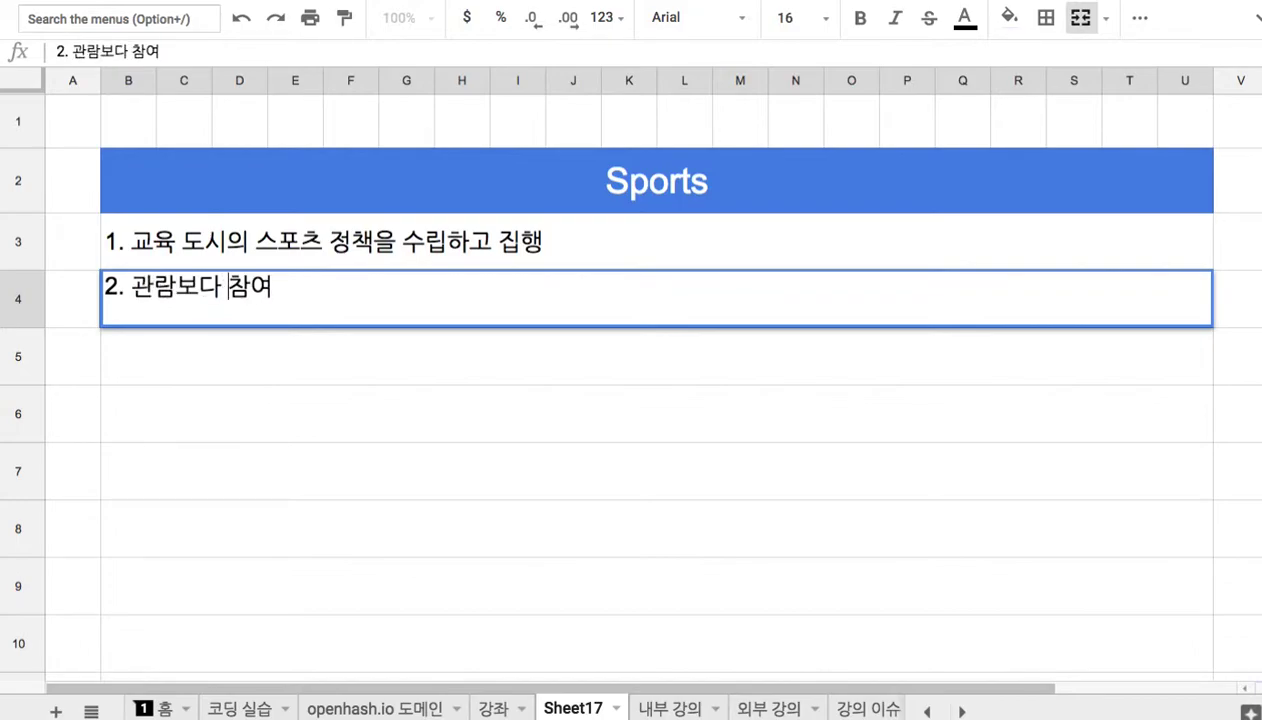
pyautogui.press('End')
pyautogui.write('ㅇㅜㅣ주')
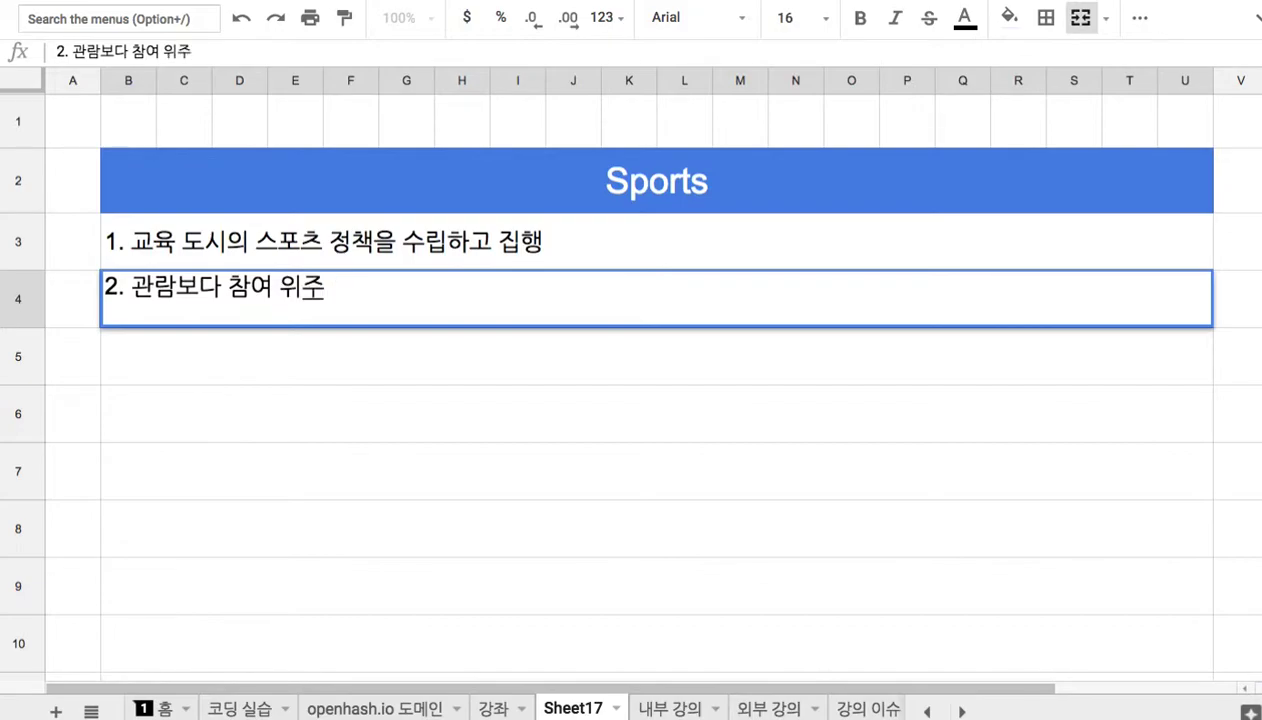
pyautogui.press('Return')
# Enter "3. 스포츠와 레저 시설의 복합 단지 설계" as the third item in row 5.
pyautogui.write('3. ')
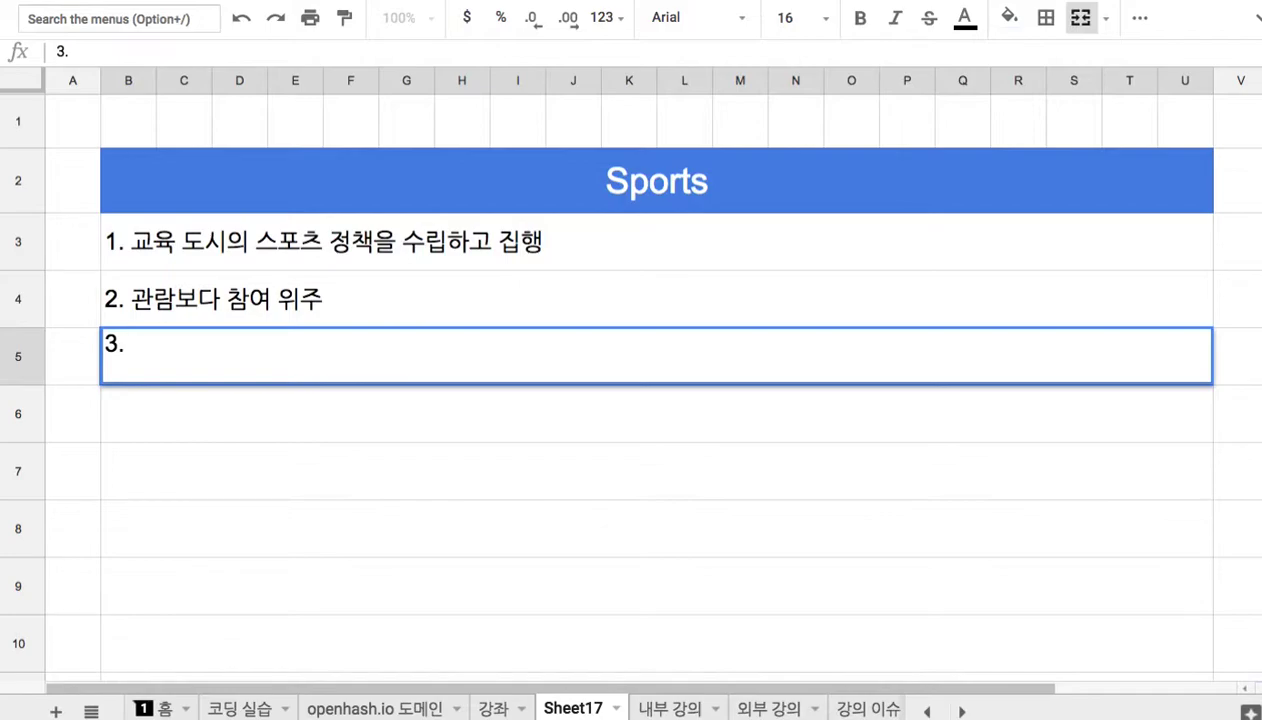
pyautogui.write('스포츠')
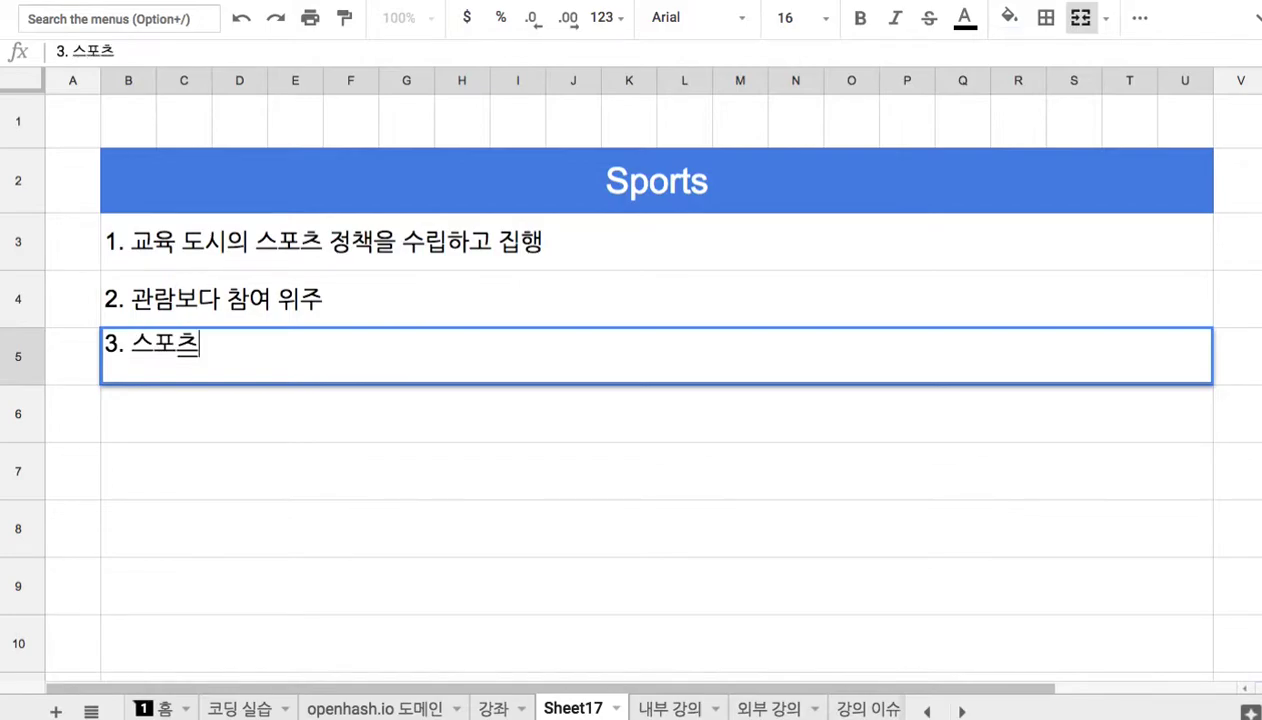
pyautogui.write('와 레저 시')
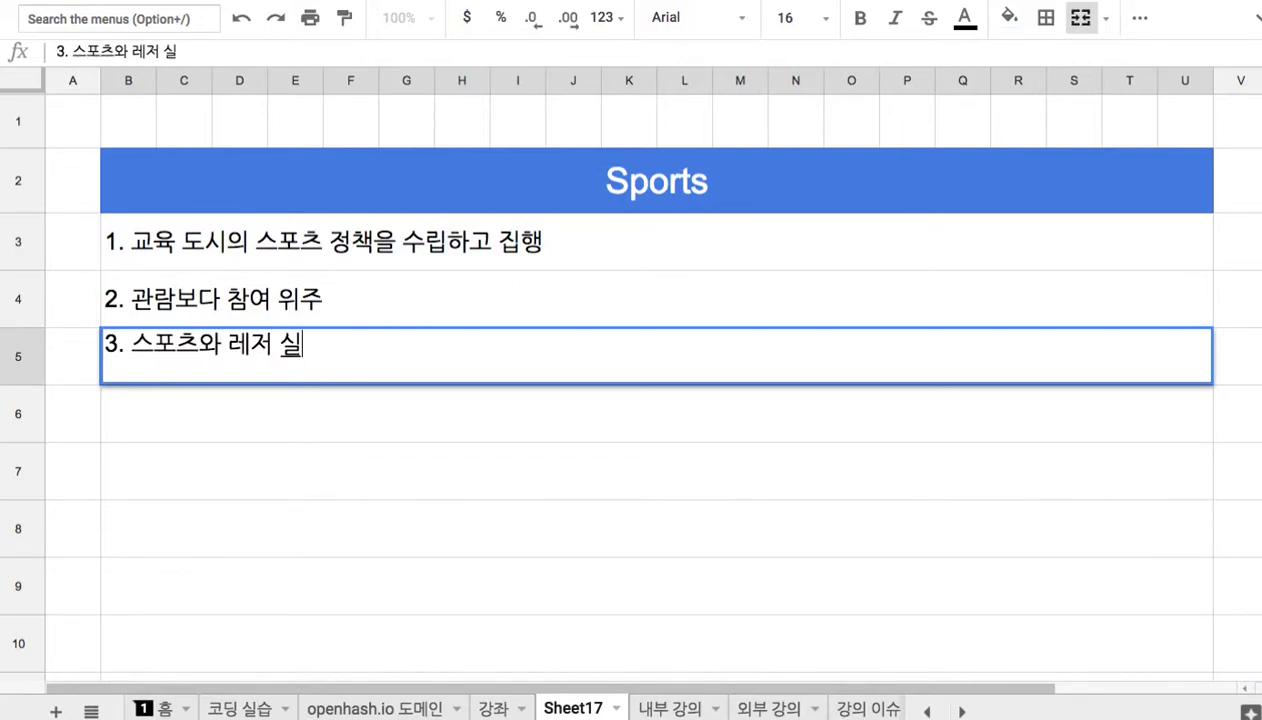
pyautogui.write('설의 ㅗ')
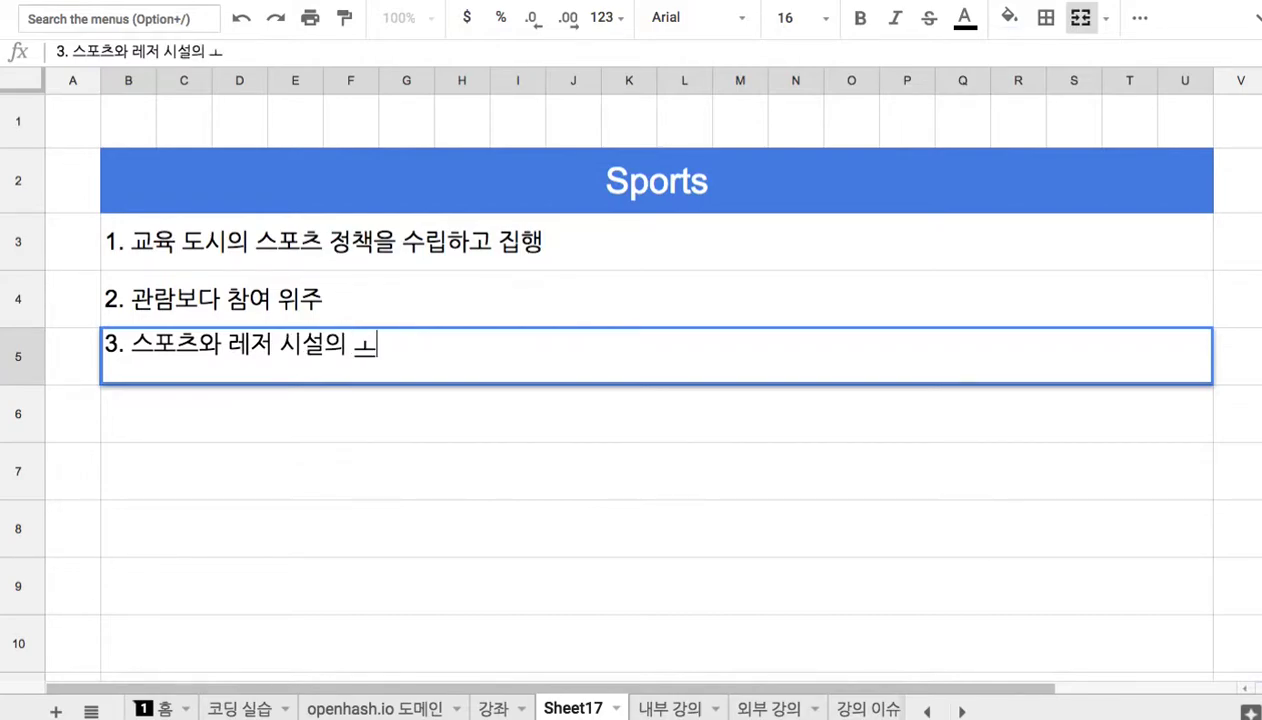
pyautogui.press('BackSpace')
pyautogui.write('공유')
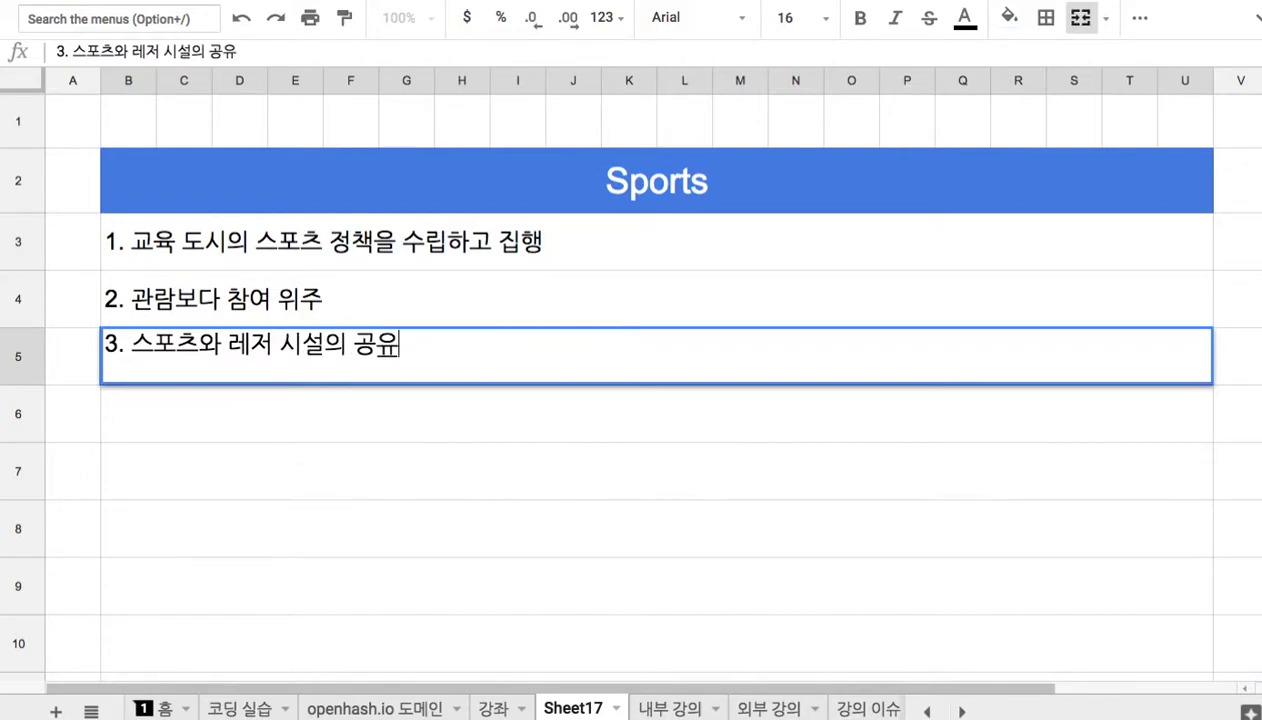
pyautogui.press('BackSpace')
pyautogui.press('BackSpace')
pyautogui.press('BackSpace')
pyautogui.write('복합 단지 설계')
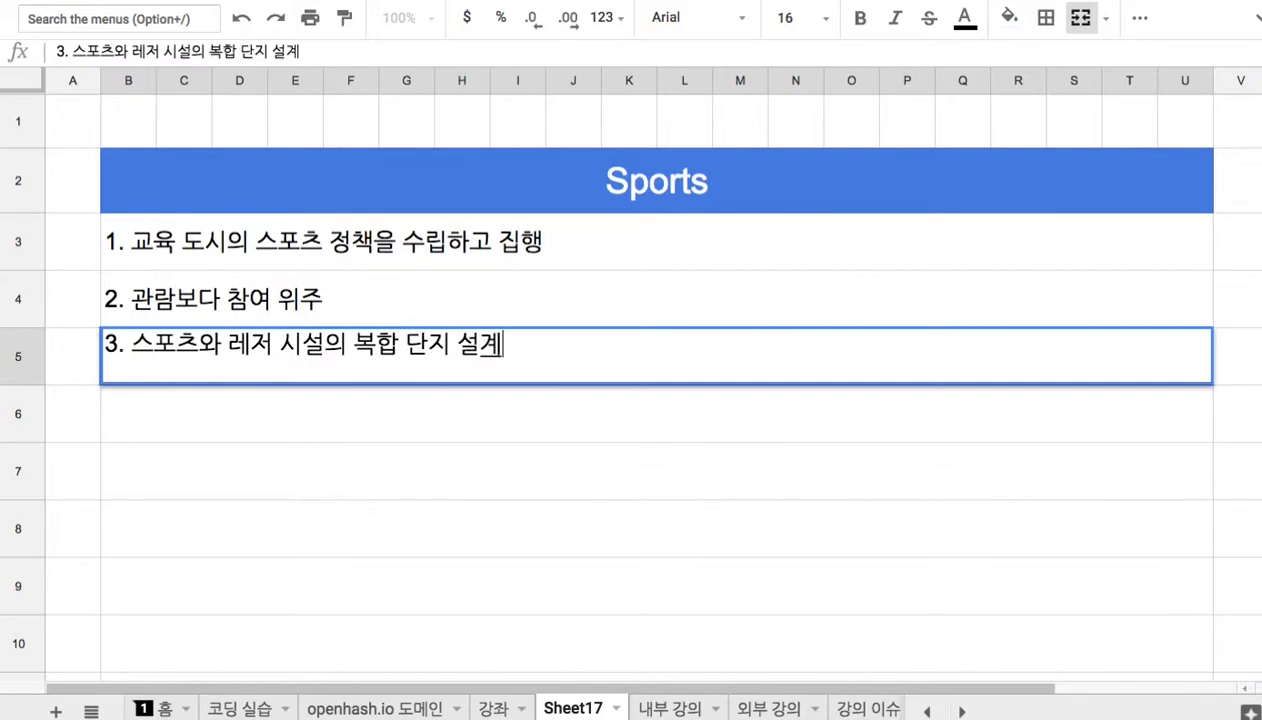
pyautogui.press('Return')
# Write the fourth item in row 6: "4. 제주 AI 교육도시는 바다를 끼고 있으므로, 해양 스포츠를 강화".
pyautogui.write('4.')
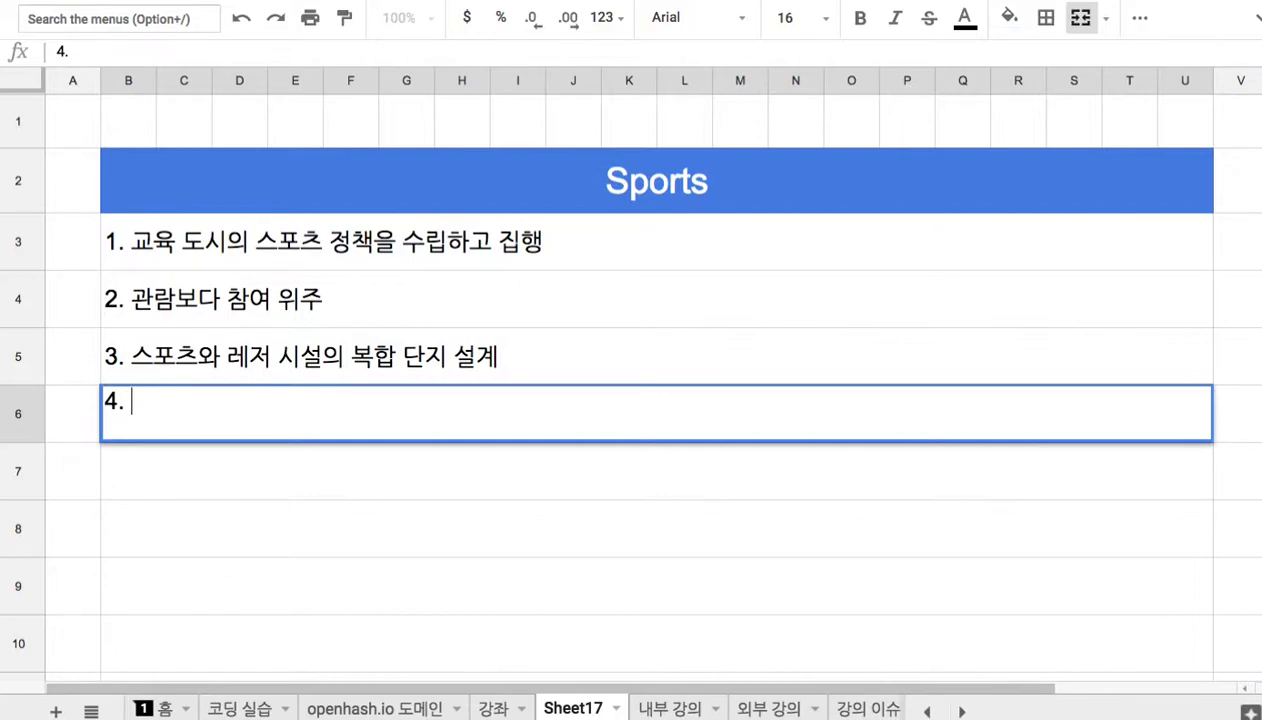
pyautogui.write('제주 A')
pyautogui.write('I ')
pyautogui.write('교육도시는')
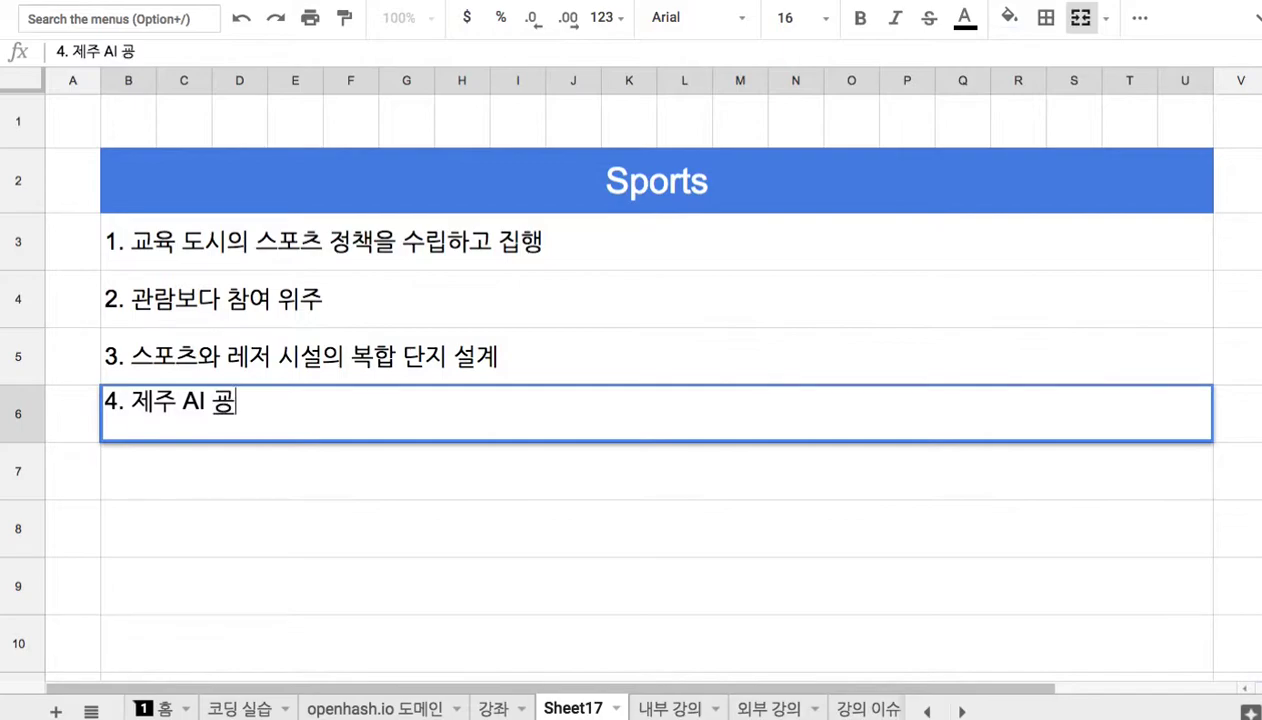
pyautogui.write(' 바다를 ')
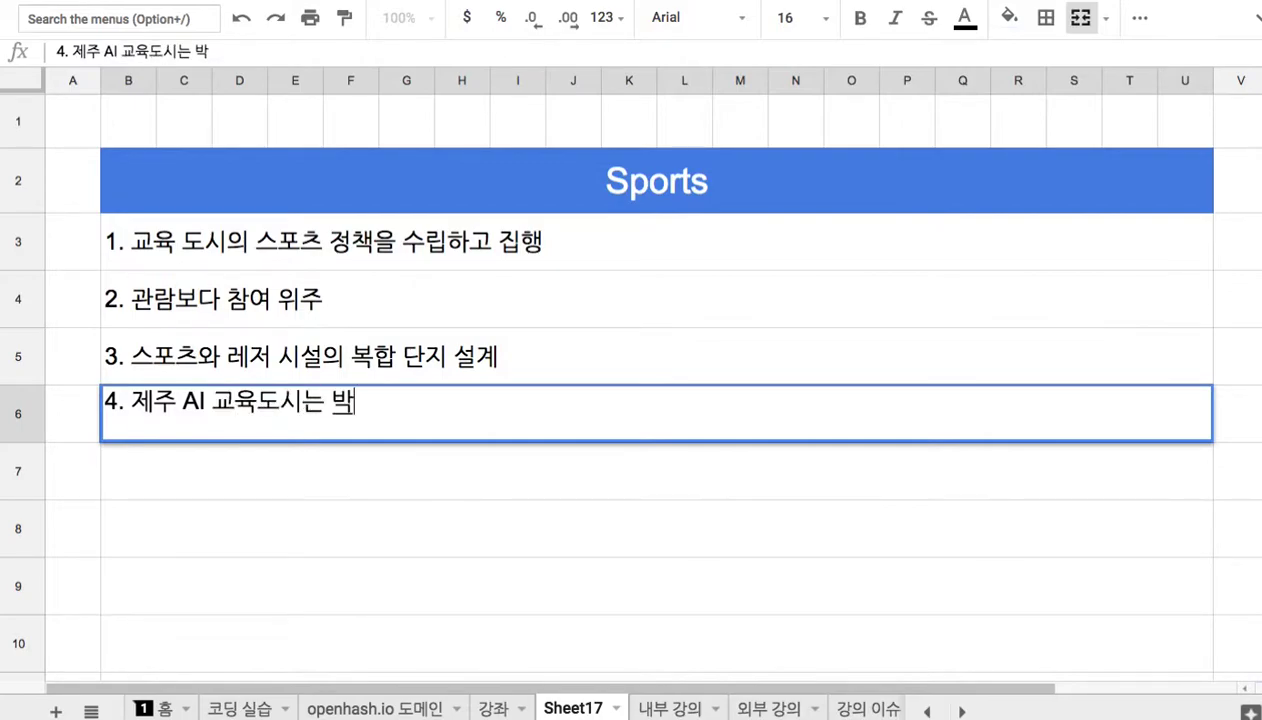
pyautogui.write('끼고 있')
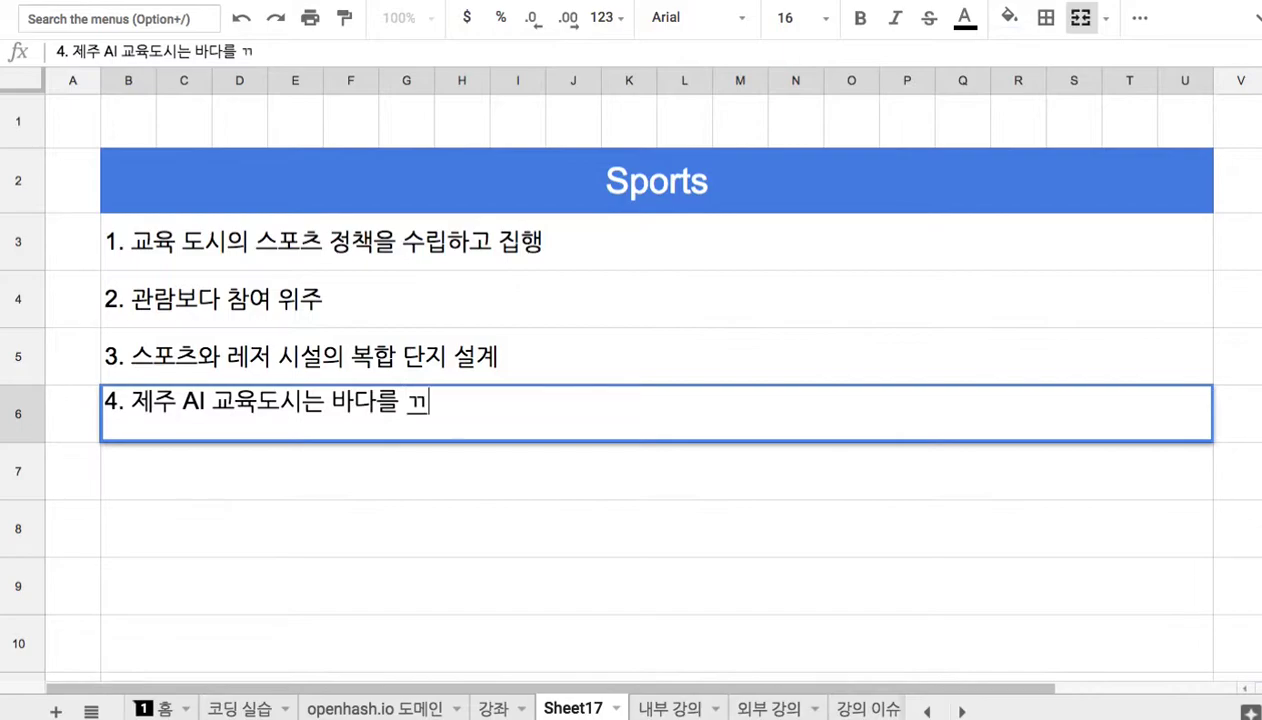
pyautogui.write('으므')
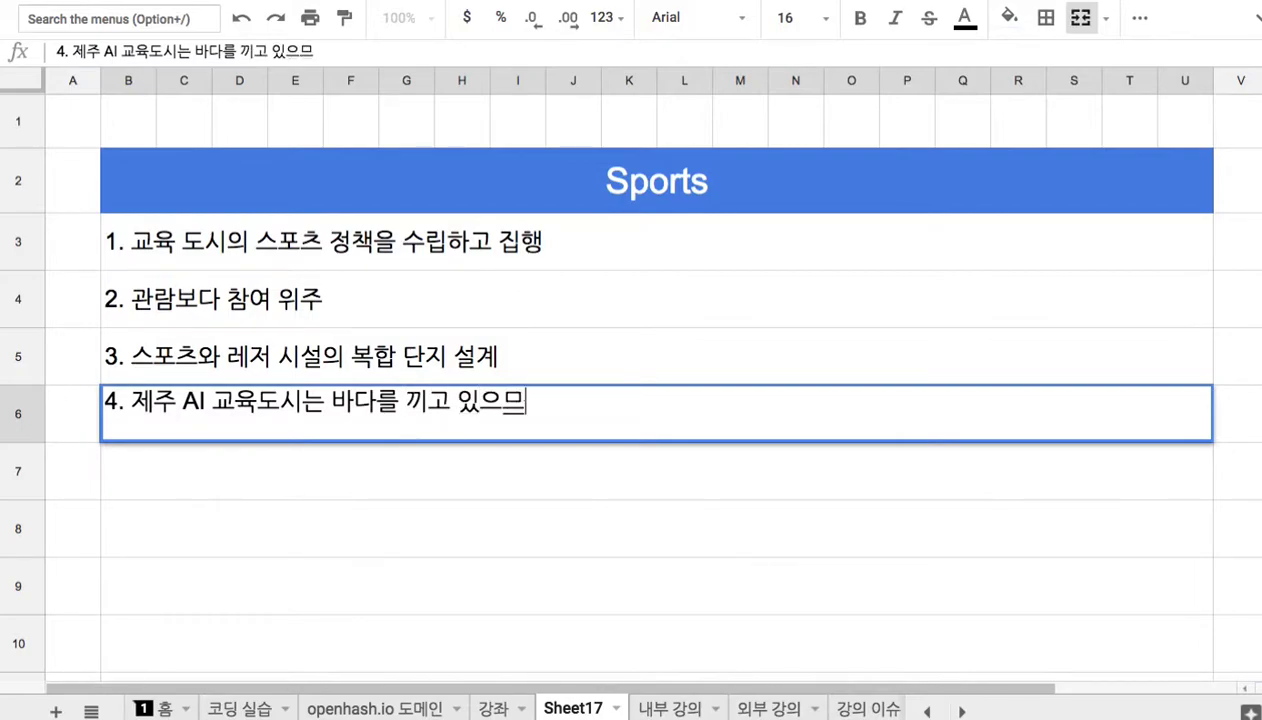
pyautogui.write('로, 해야ㅇ 스프')
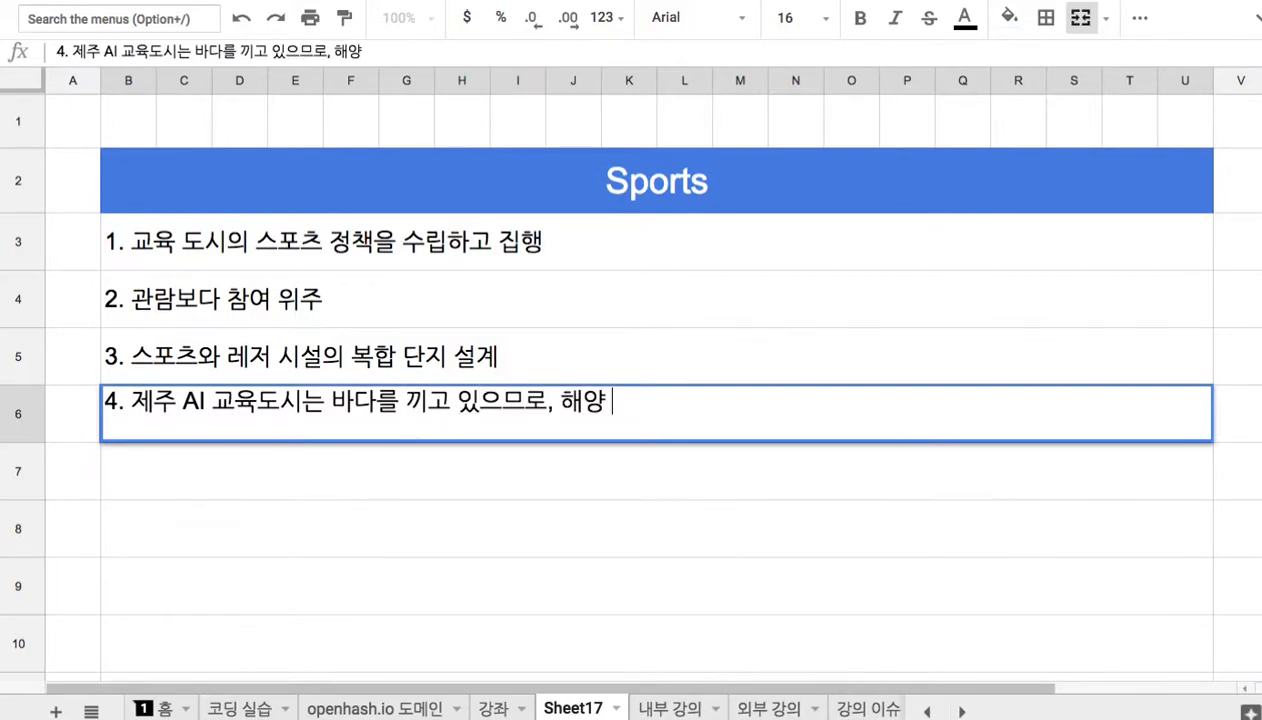
pyautogui.press('BackSpace')
pyautogui.write('ㅗ츠를 강호')
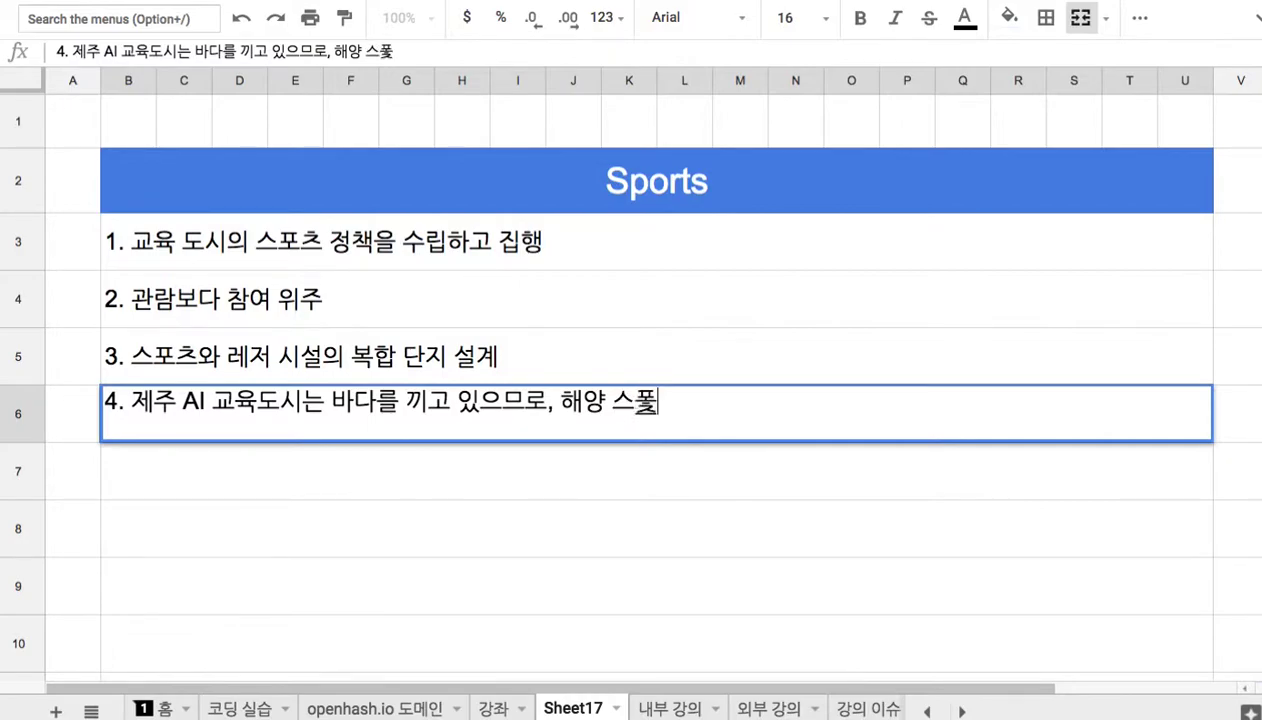
pyautogui.write('ㅏ')
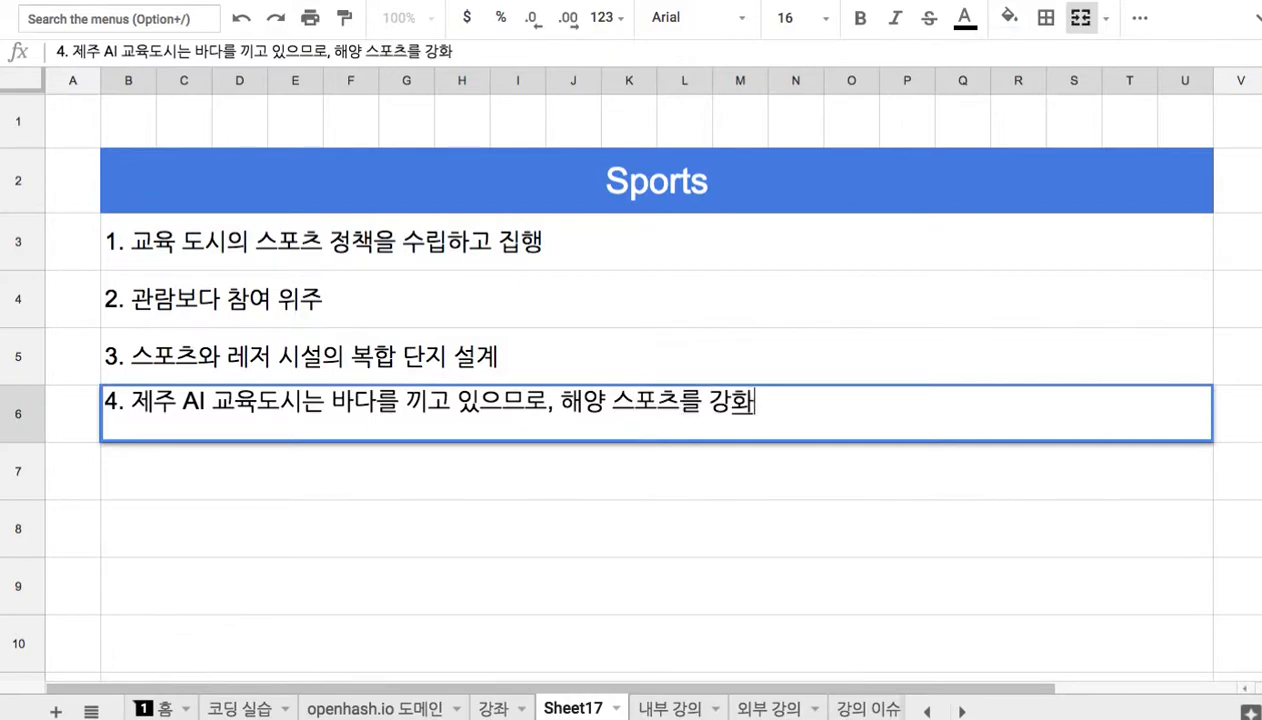
# Append the marine sports examples " - 윈드서핑, 카이트서핑, 스킨 다이빙, 수영, 카약, 요트...." to the fourth item in row 6.
pyautogui.write(' - 윈드')
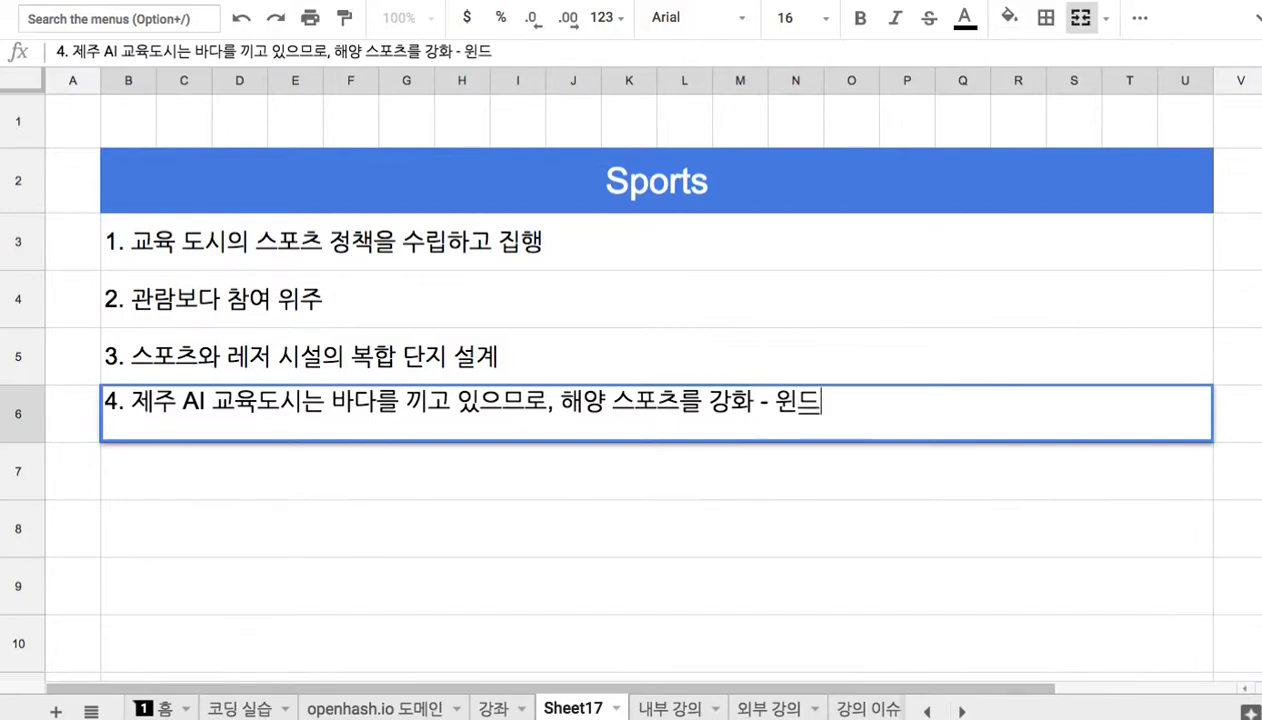
pyautogui.write('서핑, ')
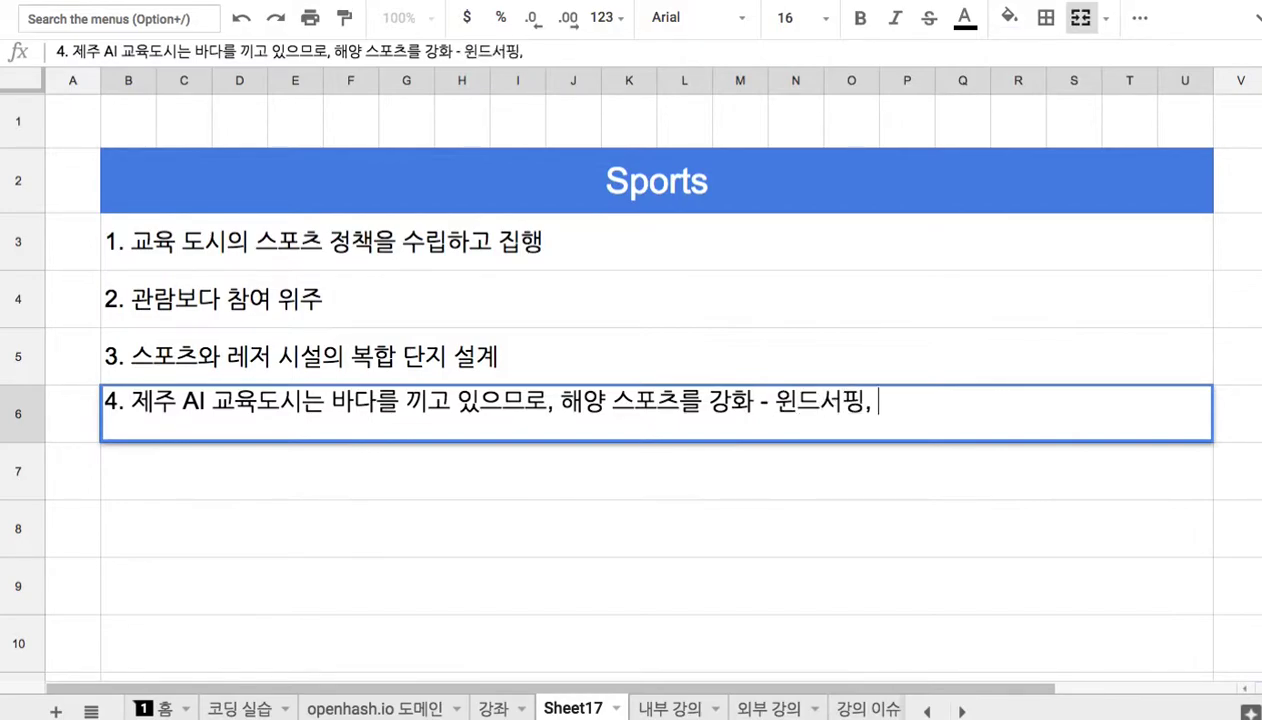
pyautogui.write('카이트')
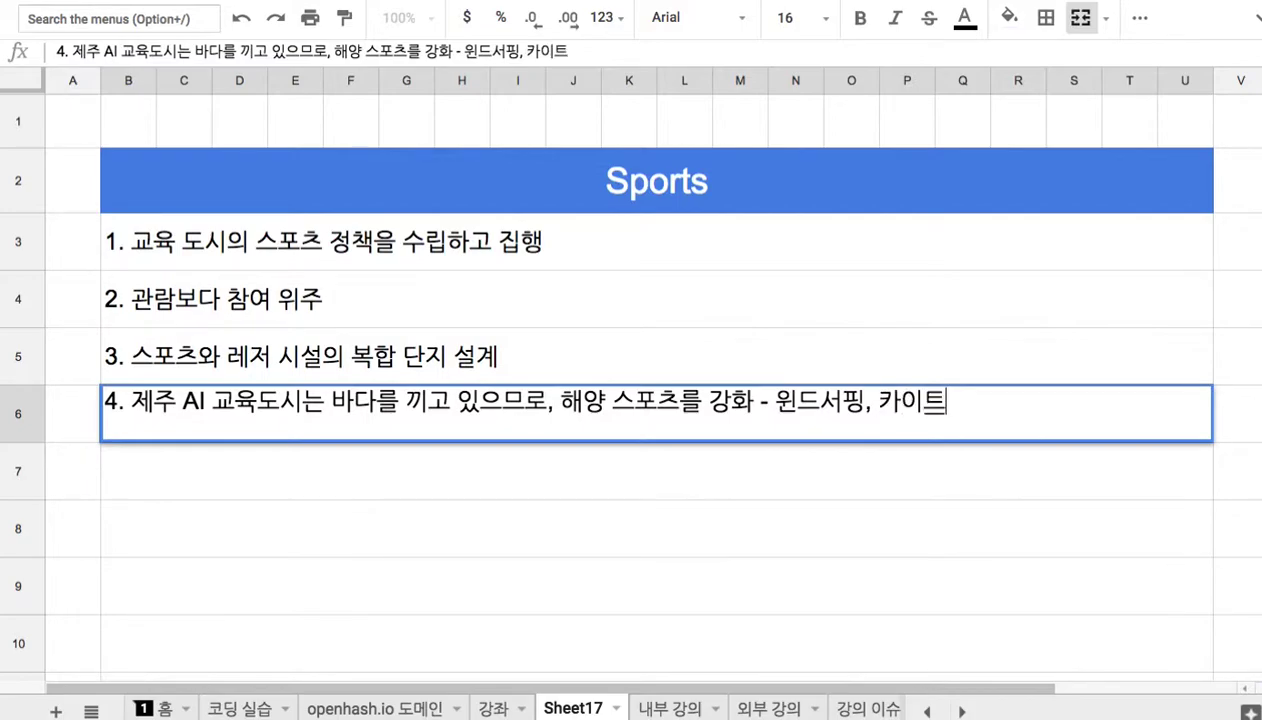
pyautogui.write('섶핑, 스킨 다이빙')
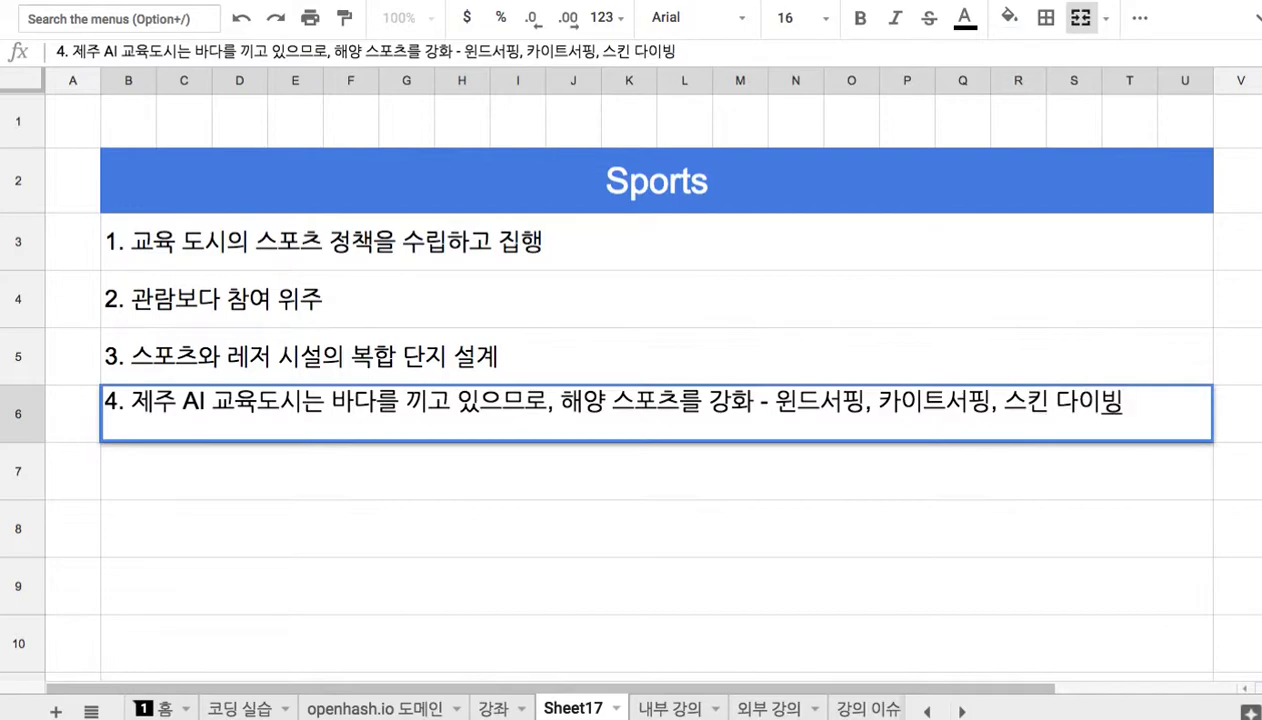
pyautogui.write(', 수영')
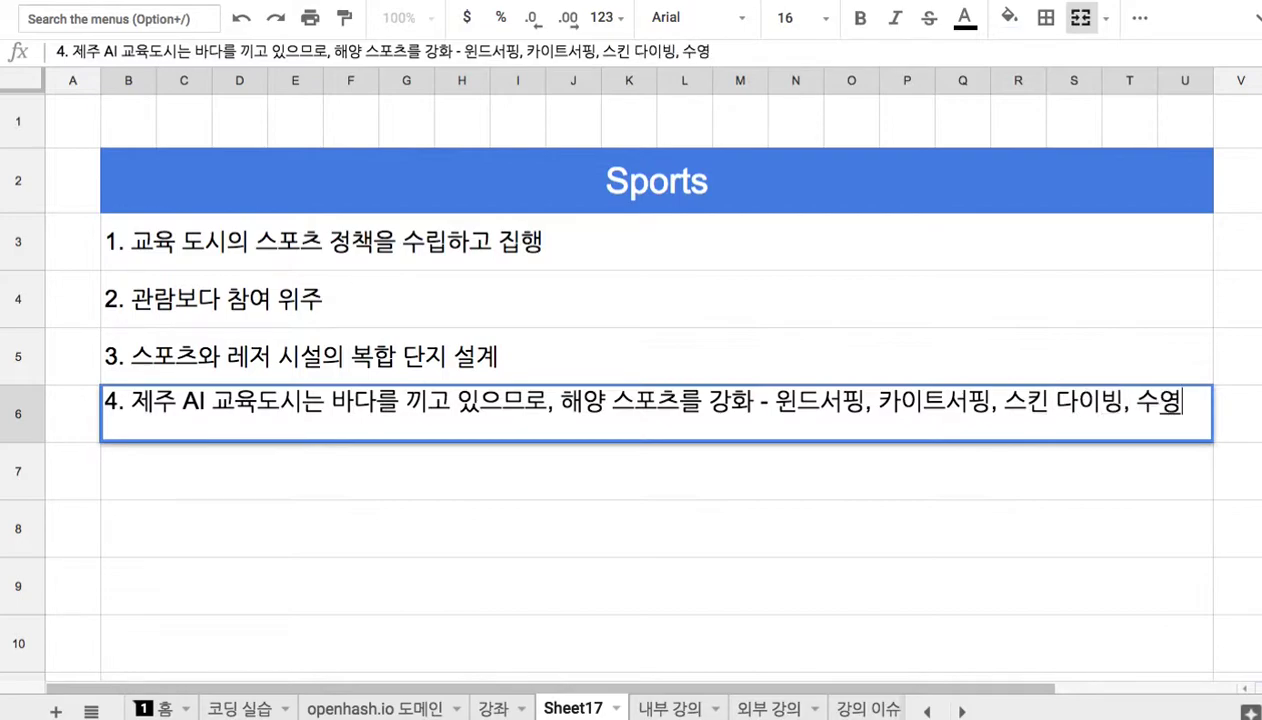
pyautogui.write(', ')
pyautogui.write('카약, 욭')
pyautogui.write('트....')
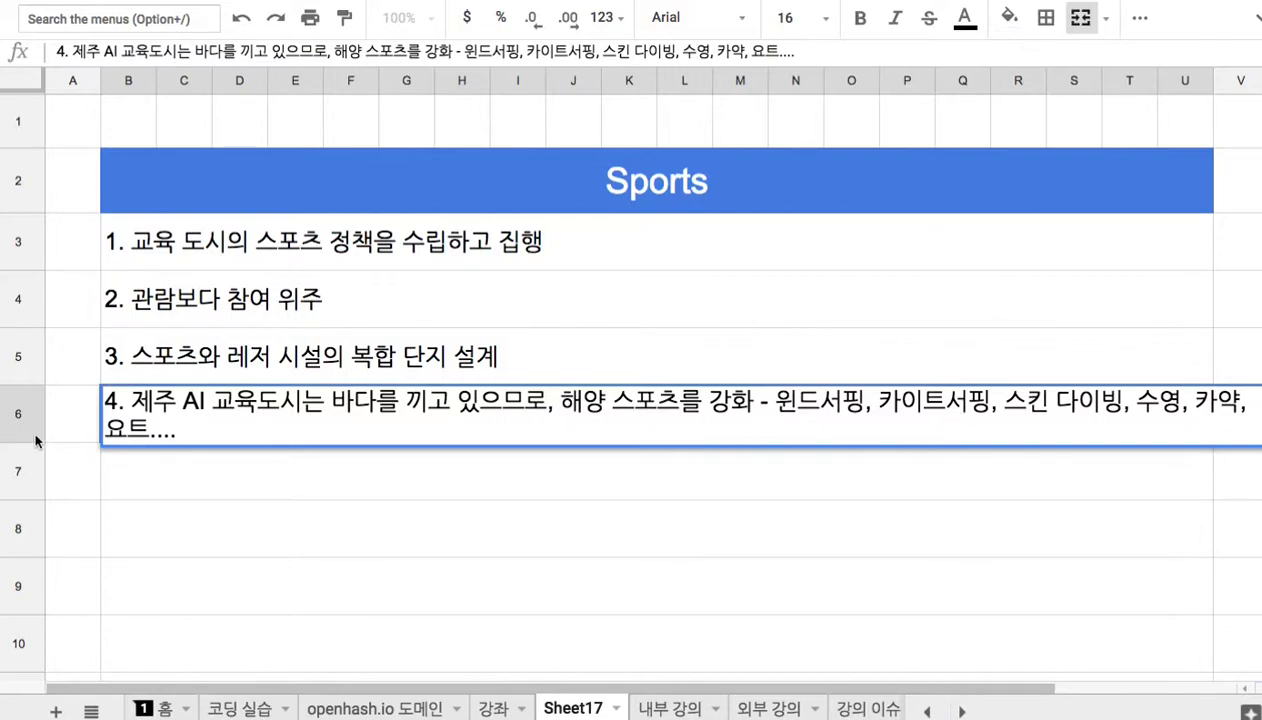
# Make row 6 tall enough for its two lines of text, and start the fifth item in row 7 with "5. ".
pyautogui.moveTo(31, 448); pyautogui.dragTo(31, 484)
pyautogui.click(177, 512)
pyautogui.moveTo(38, 590); pyautogui.dragTo(38, 545)
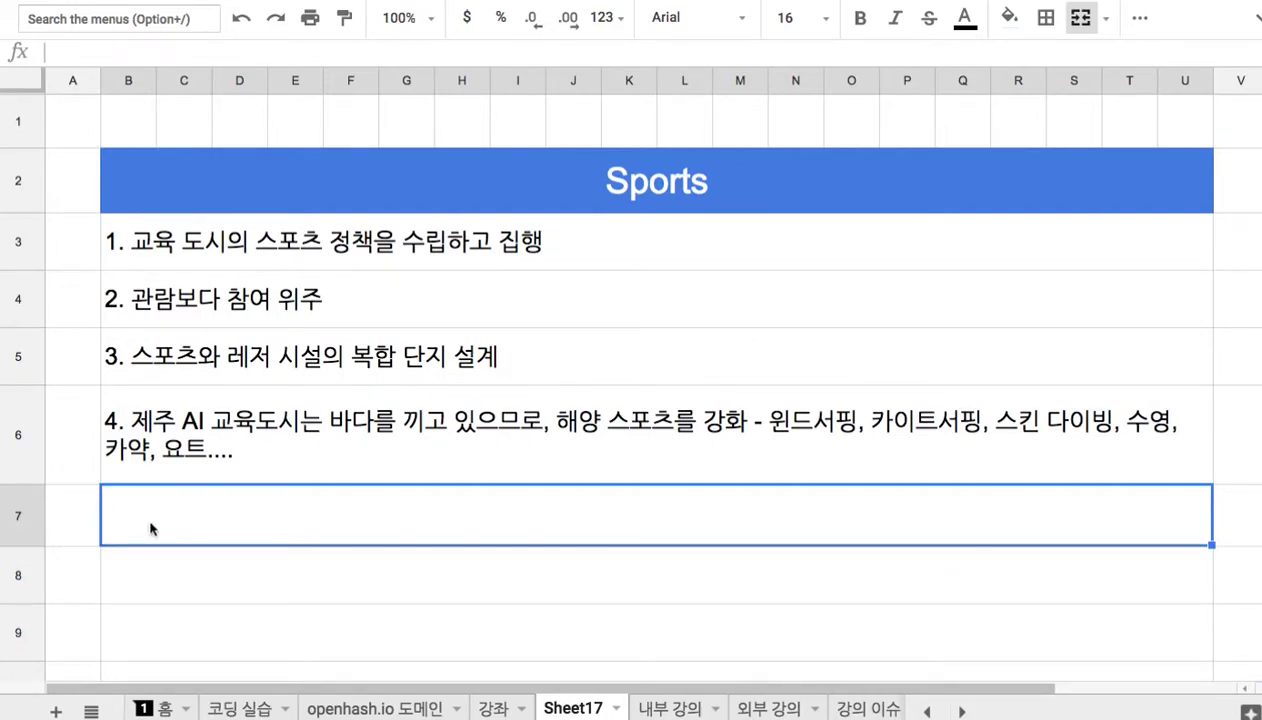
pyautogui.write('5. ')
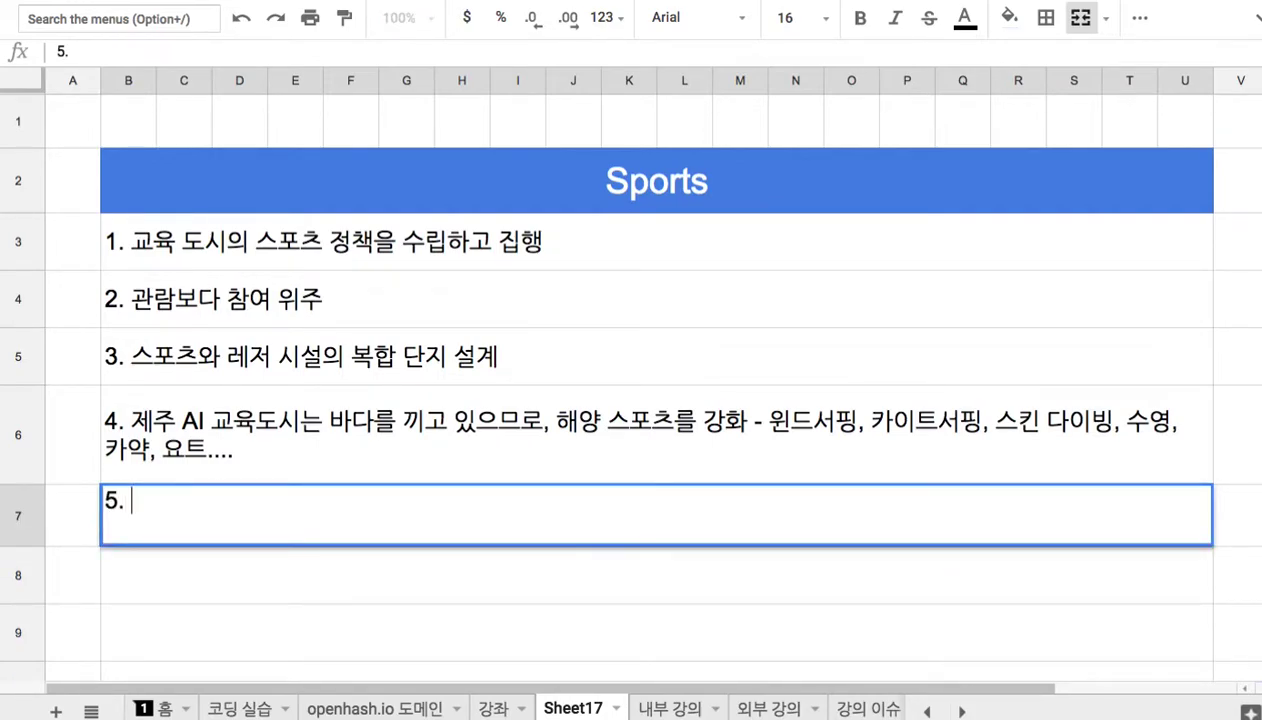
pyautogui.write('도시')
pyautogui.write('에 공급ㅎ')
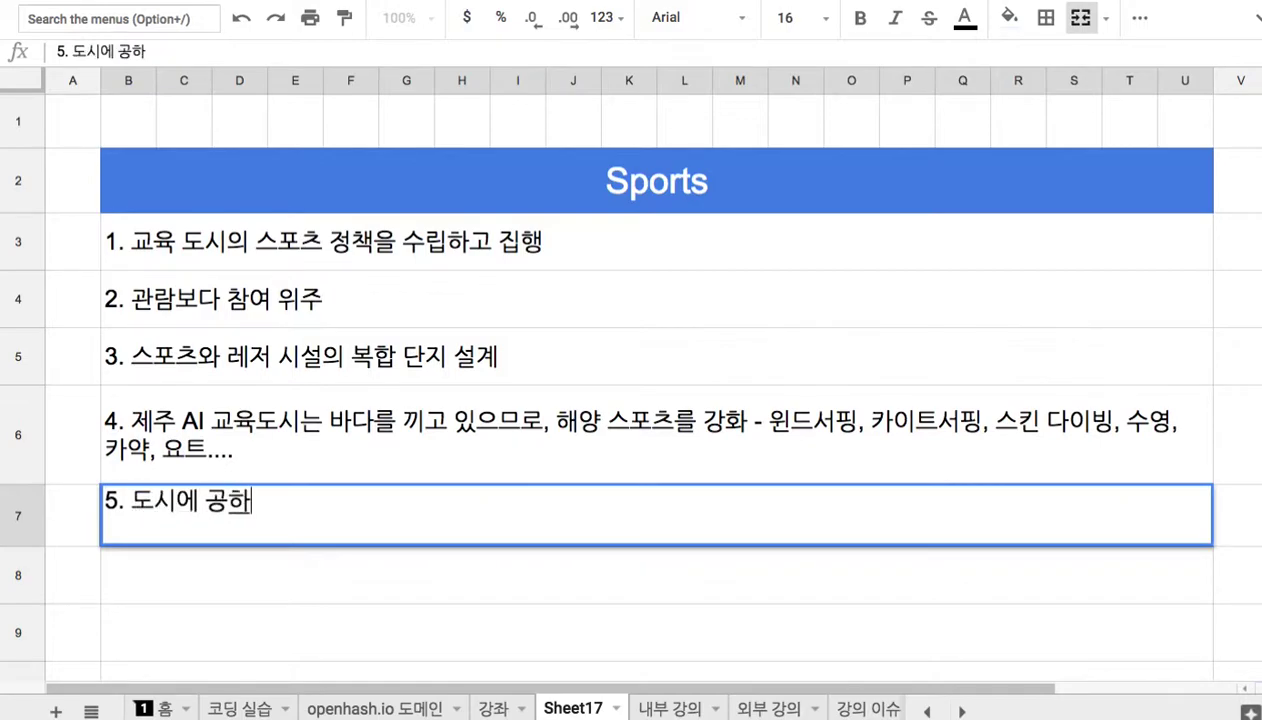
pyautogui.write('할')
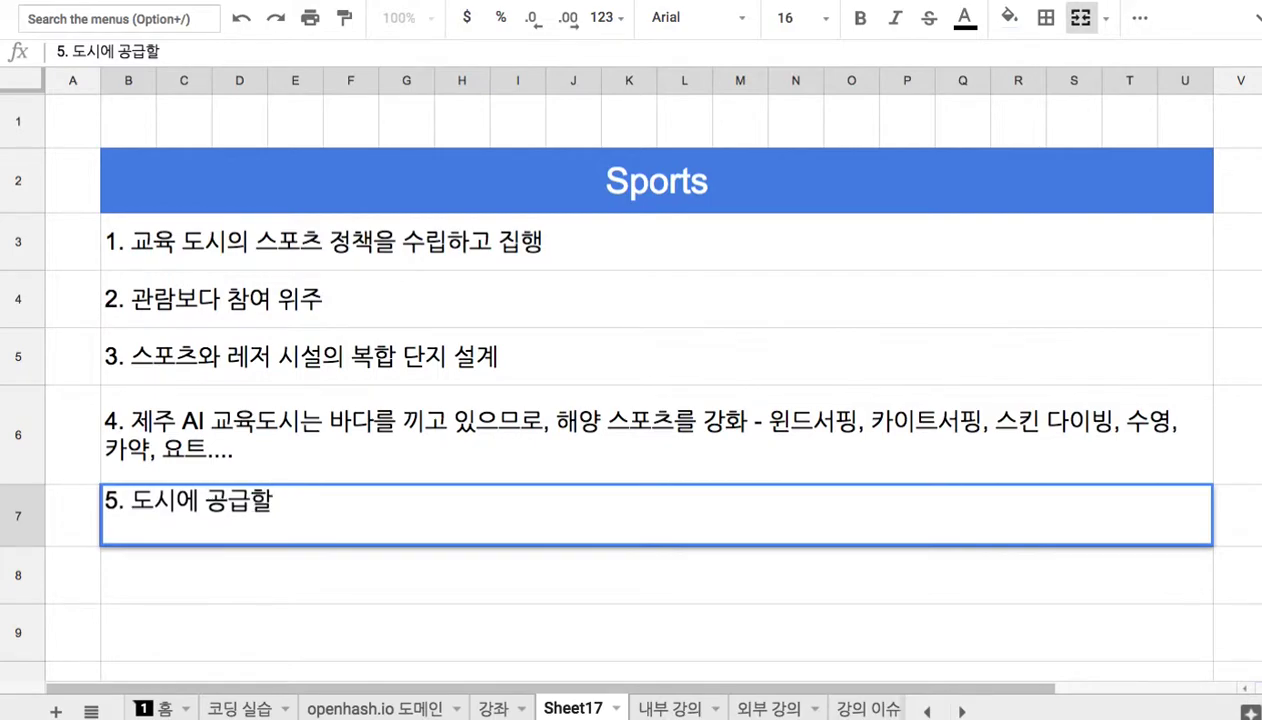
pyautogui.press('BackSpace')
pyautogui.press('BackSpace')
pyautogui.press('BackSpace')
pyautogui.press('BackSpace')
pyautogui.press('BackSpace')
pyautogui.press('BackSpace')
pyautogui.press('BackSpace')
pyautogui.press('BackSpace')
# Continue the fifth item in row 7 with "건설할 스포츠 시설의 종류와 비용, 비용의 조달 방안,".
pyautogui.write('건설할 스')
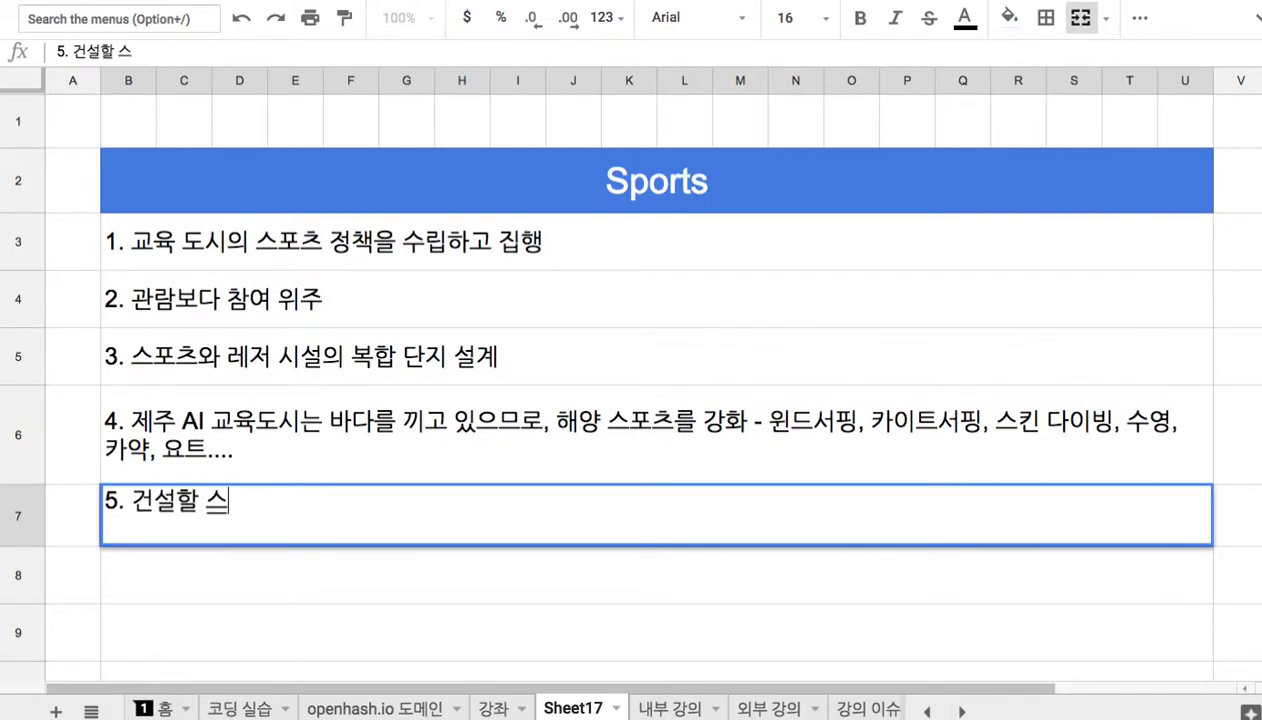
pyautogui.write('포츠 시설의 ')
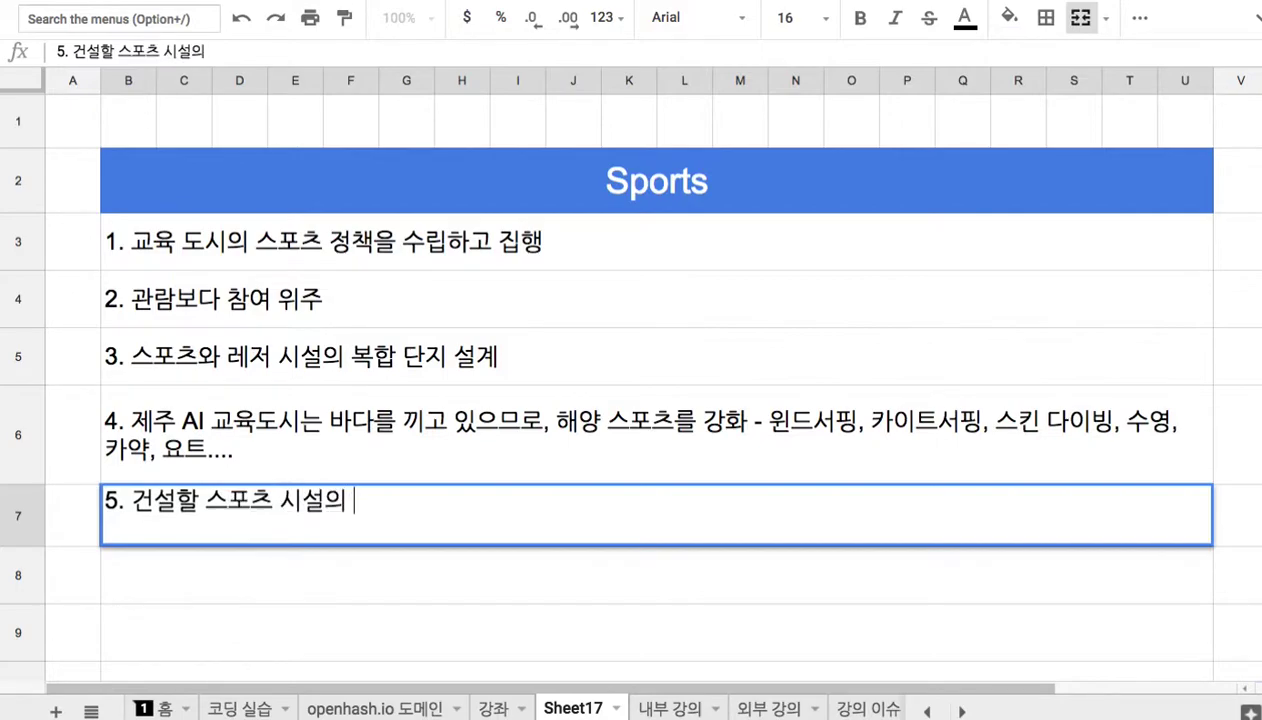
pyautogui.write('종류와 비용')
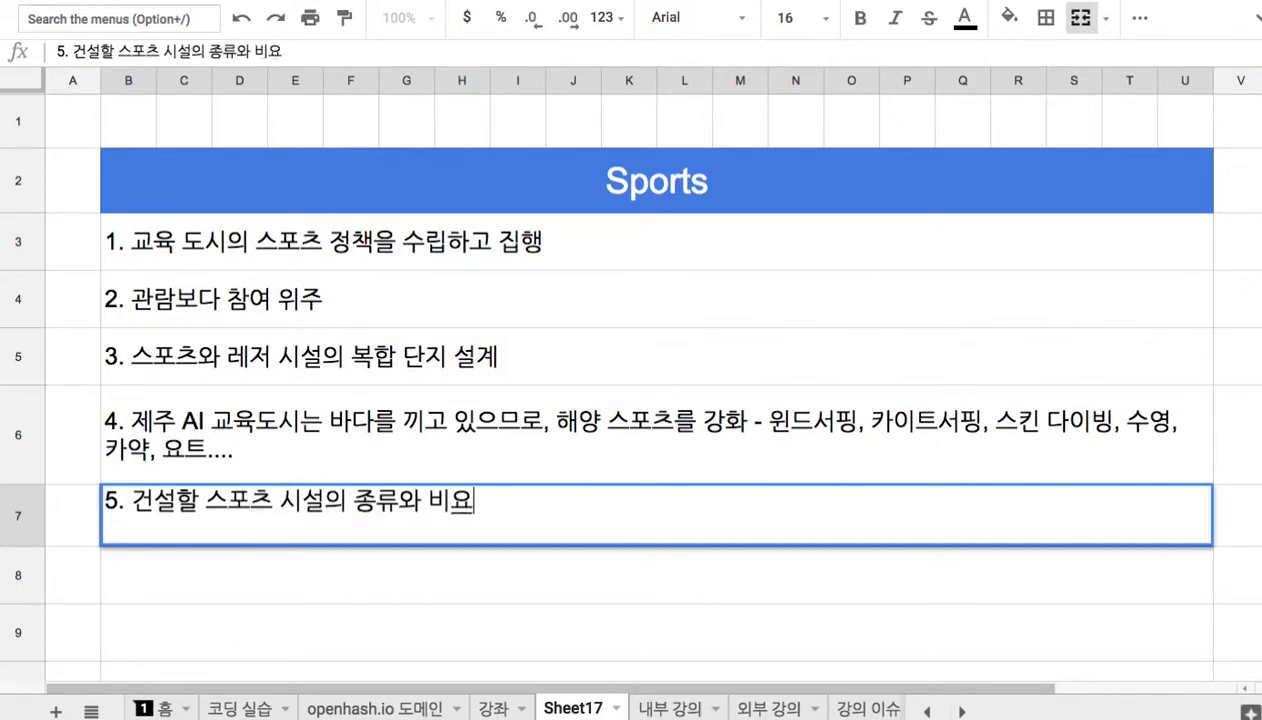
pyautogui.write(', ')
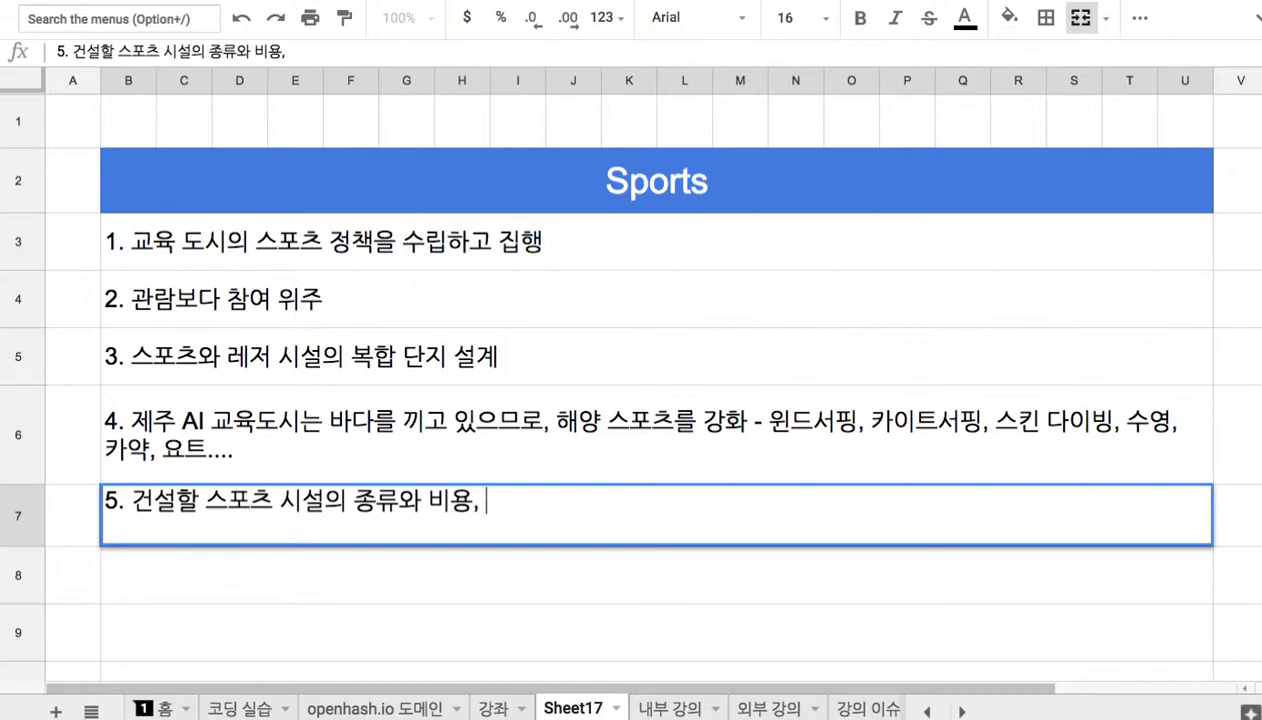
pyautogui.write('비용으 조달')
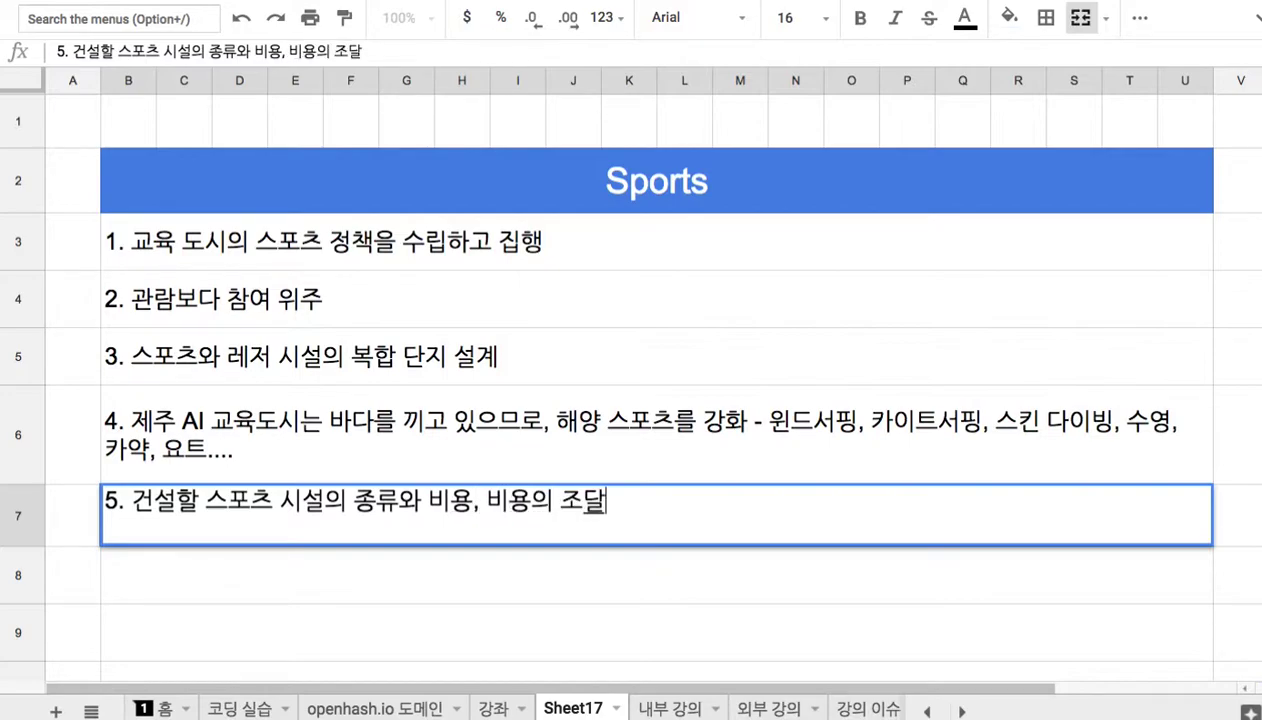
pyautogui.write(' 방안,')
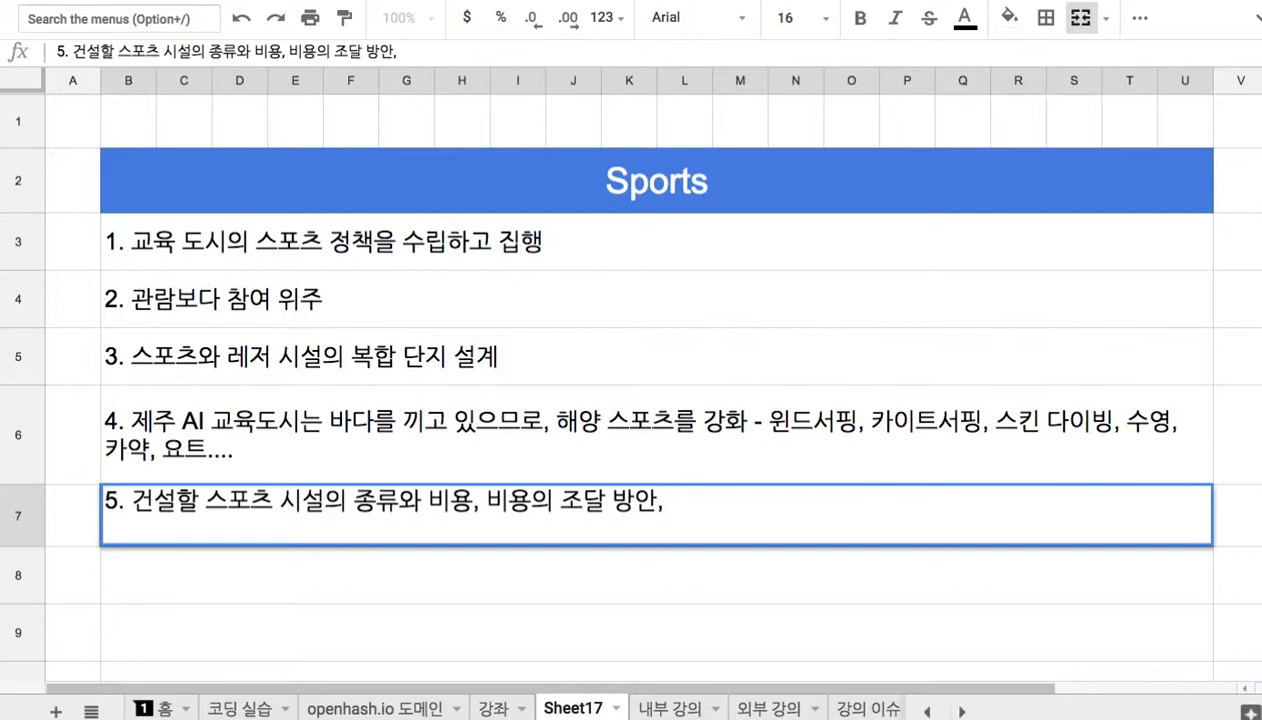
# Complete the fifth item in row 7 with "어떻게 비용을 redemption 방안".
pyautogui.write('어떻')
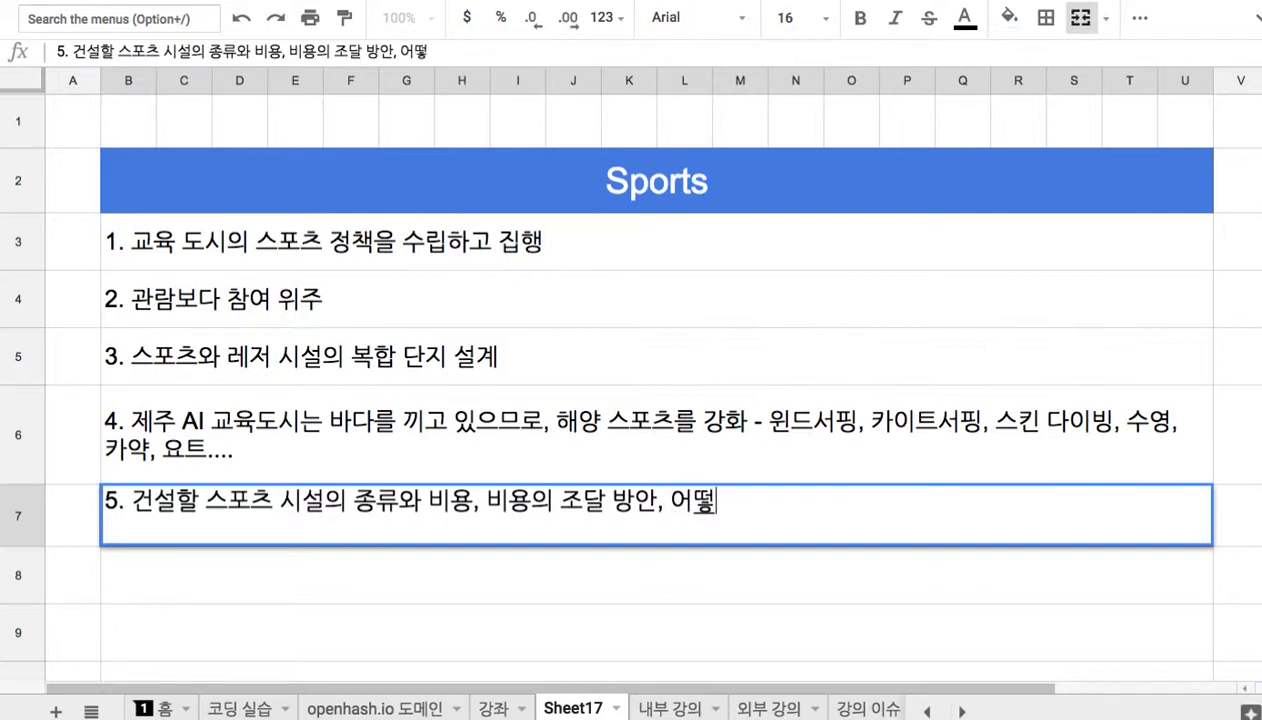
pyautogui.write('게 비용을 ')
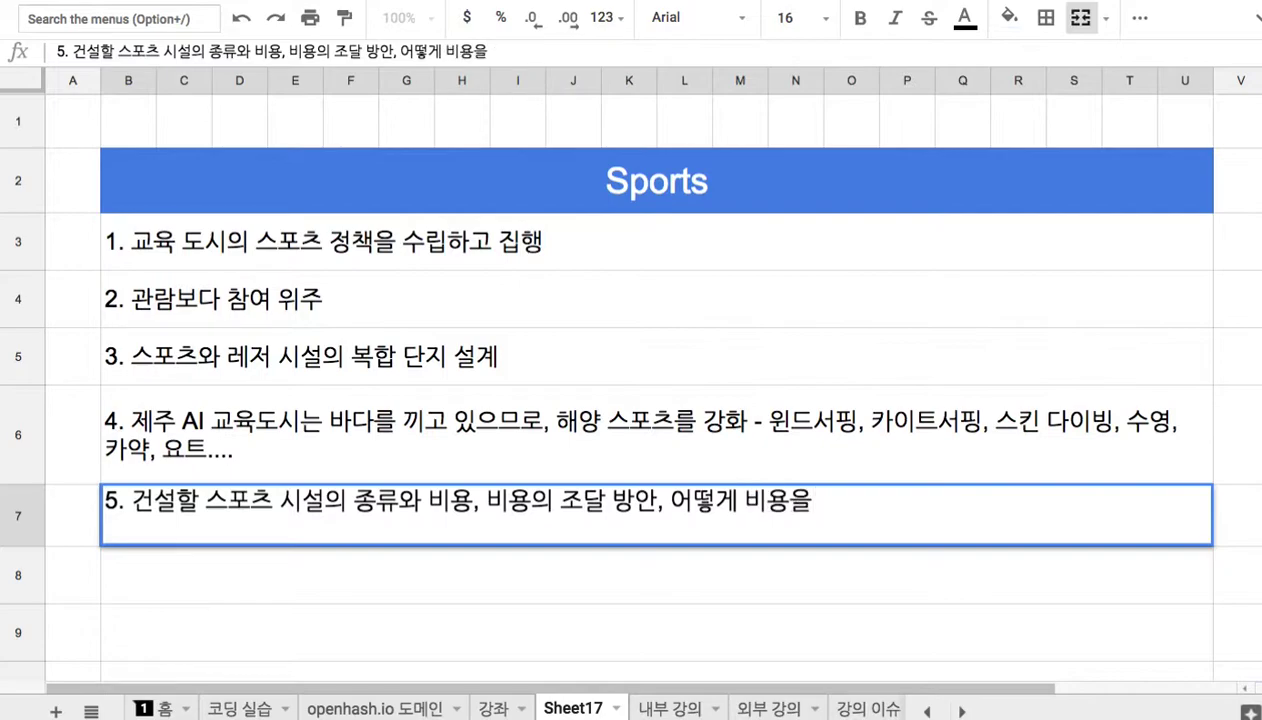
pyautogui.write('de')
pyautogui.press('BackSpace')
pyautogui.press('BackSpace')
pyautogui.write('redemption 할')
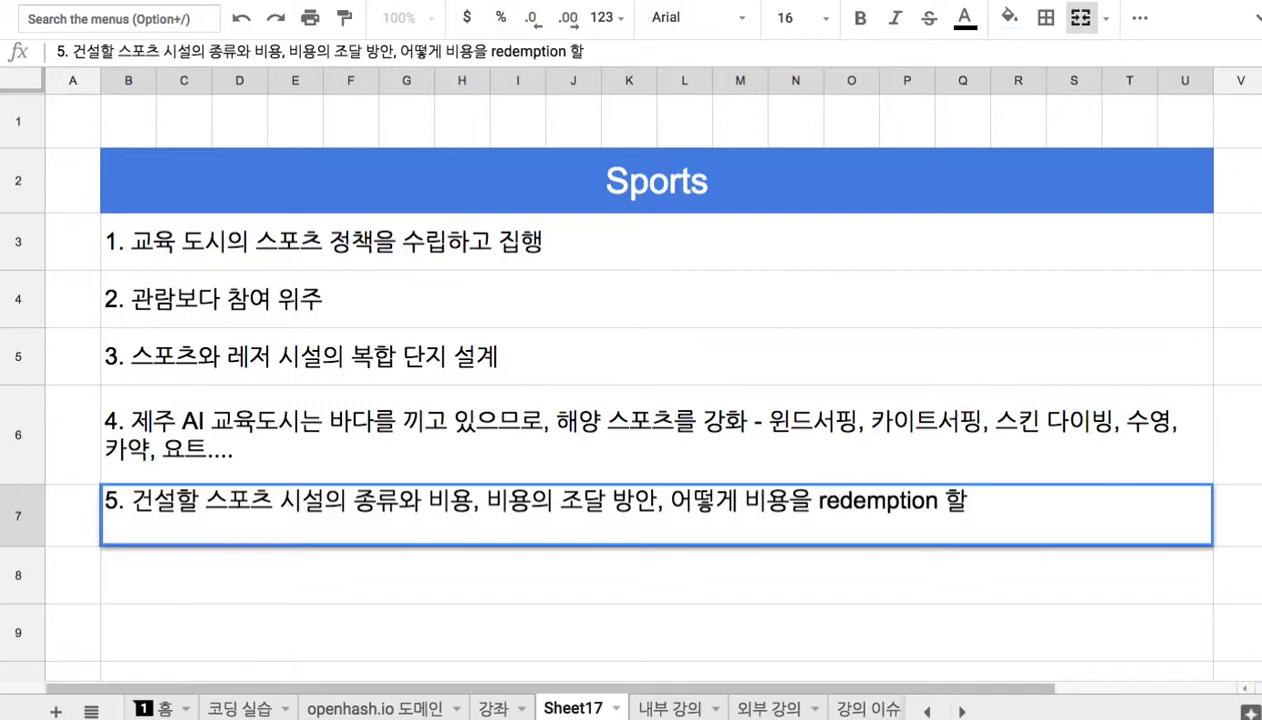
pyautogui.press('BackSpace')
pyautogui.press('BackSpace')
pyautogui.press('BackSpace')
pyautogui.press('BackSpace')
pyautogui.write('n qkd')
pyautogui.press('BackSpace')
pyautogui.press('BackSpace')
pyautogui.press('BackSpace')
pyautogui.press('BackSpace')
pyautogui.write('방안')
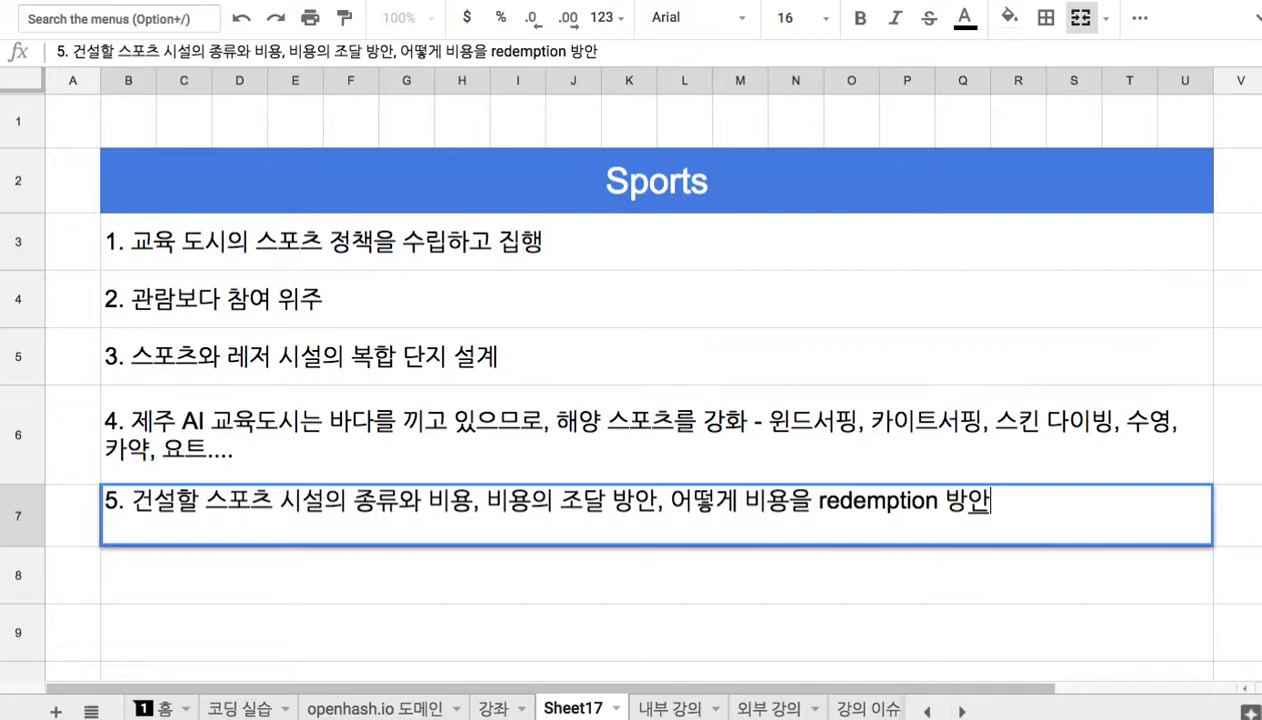
pyautogui.click(327, 184)
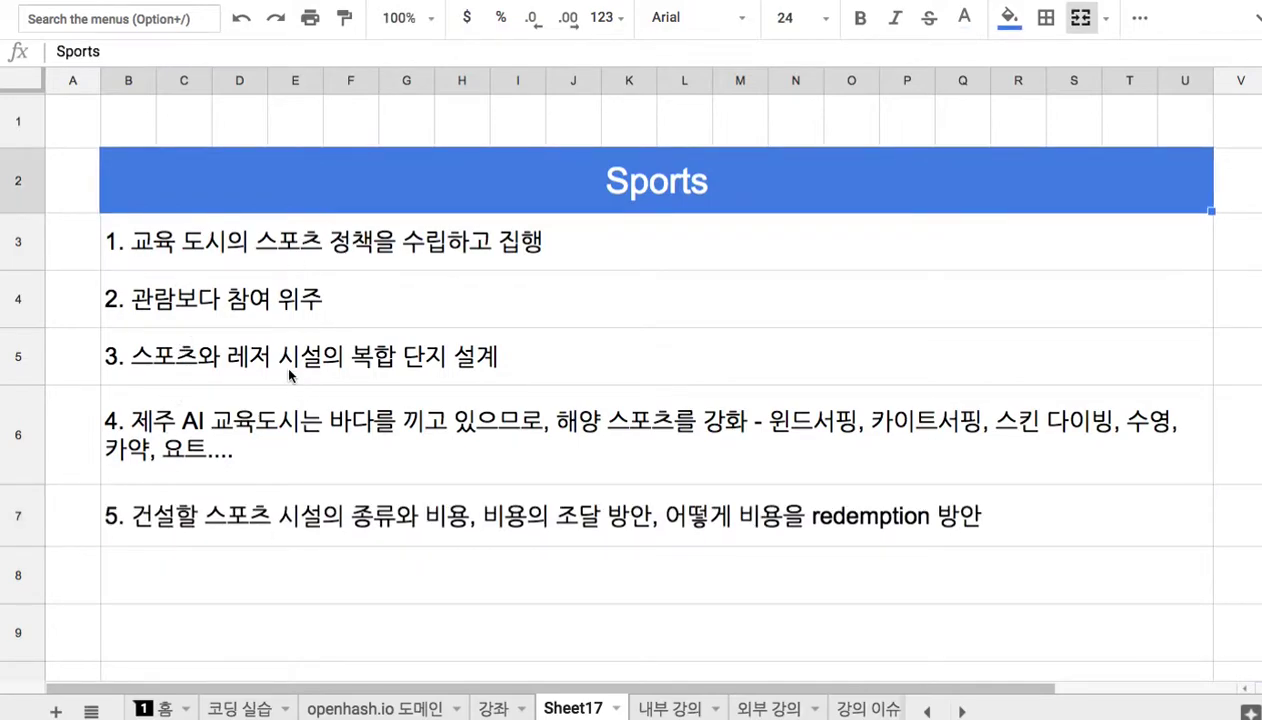
# Begin the sixth item in row 8 with "6. 교육도시는 철저한".
pyautogui.scroll(-3, 290, 380)
pyautogui.click(308, 405)
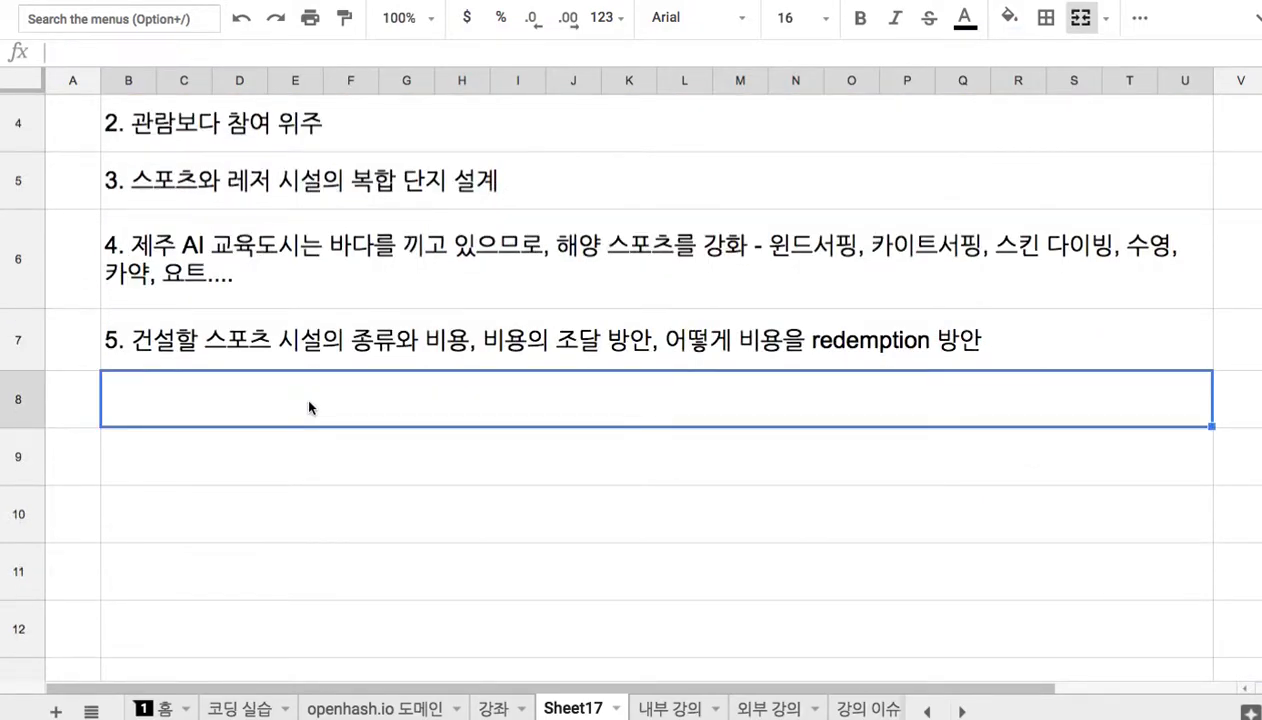
pyautogui.write('6. 교ㅇㅜ')
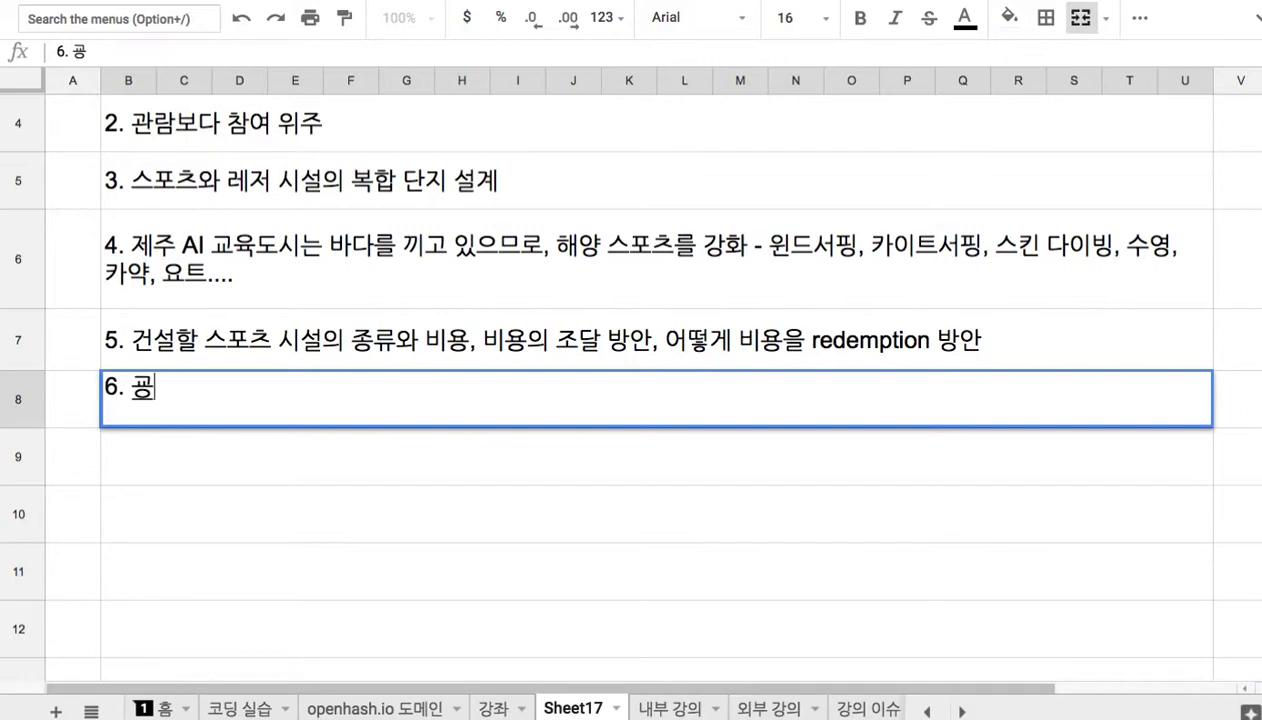
pyautogui.press('BackSpace')
pyautogui.write('ㅠㄱ도시는 철')
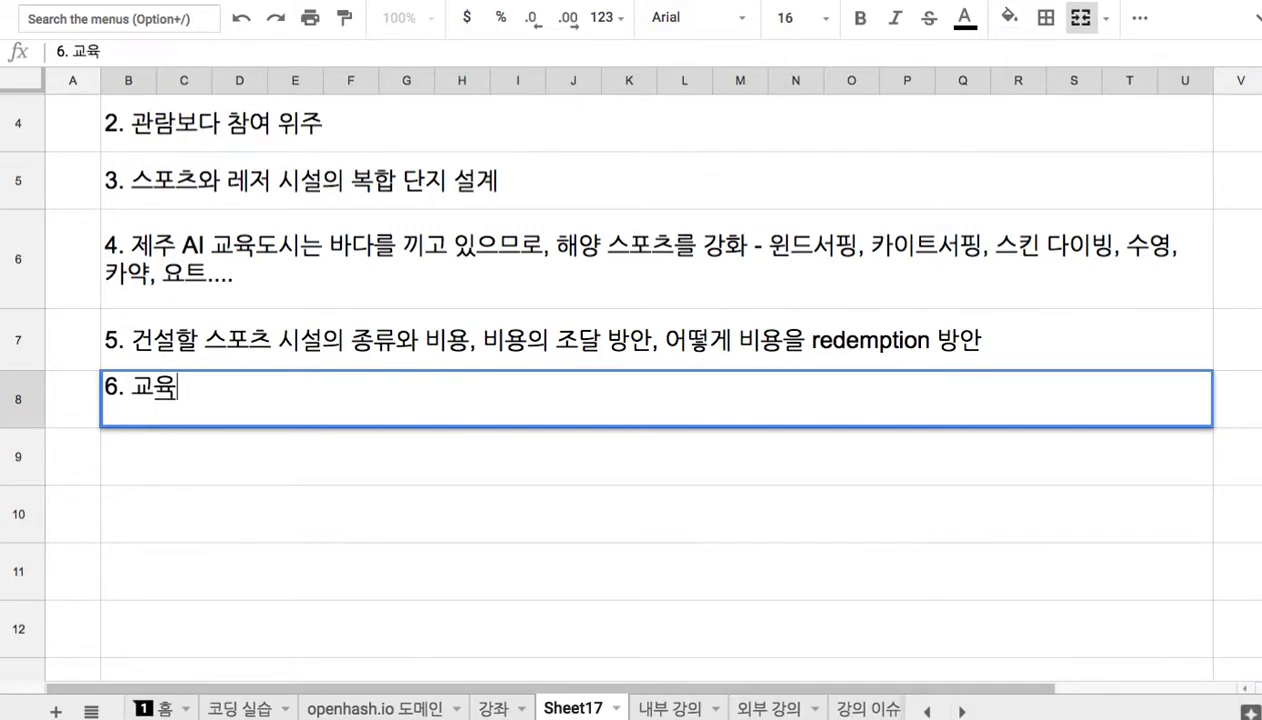
pyautogui.write('저한')
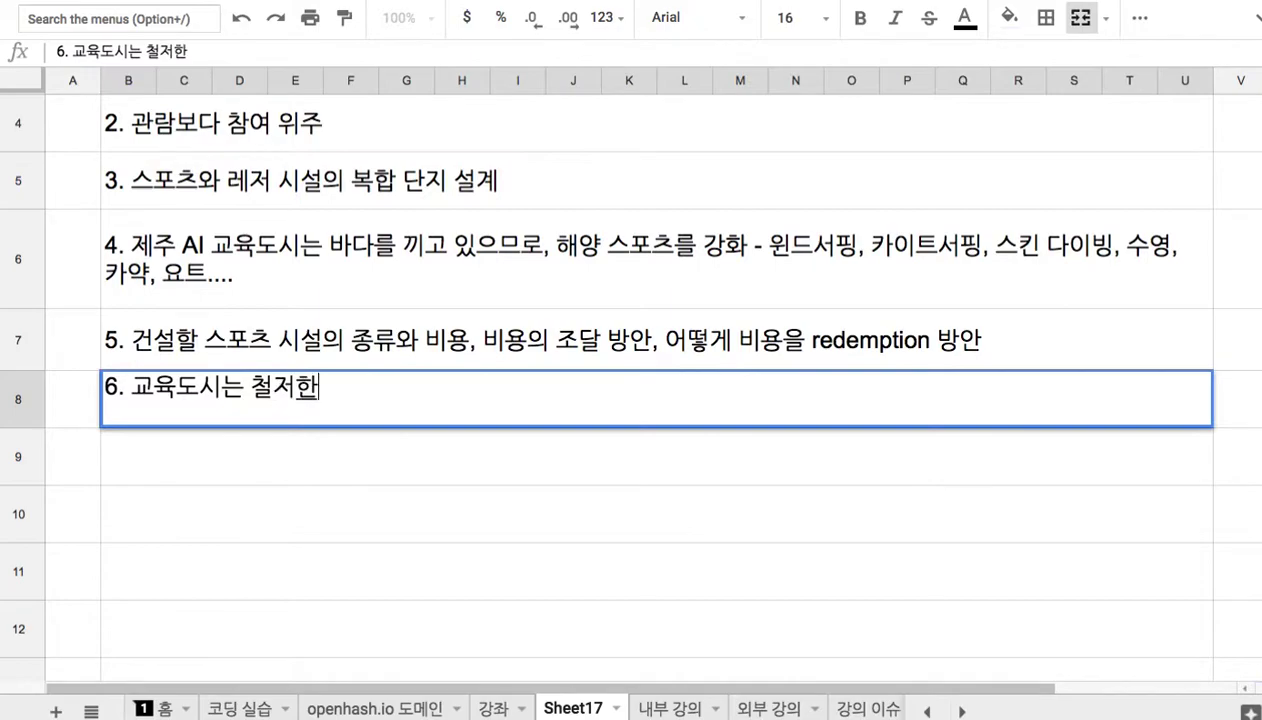
pyautogui.write(' 자본중ㅢ,')
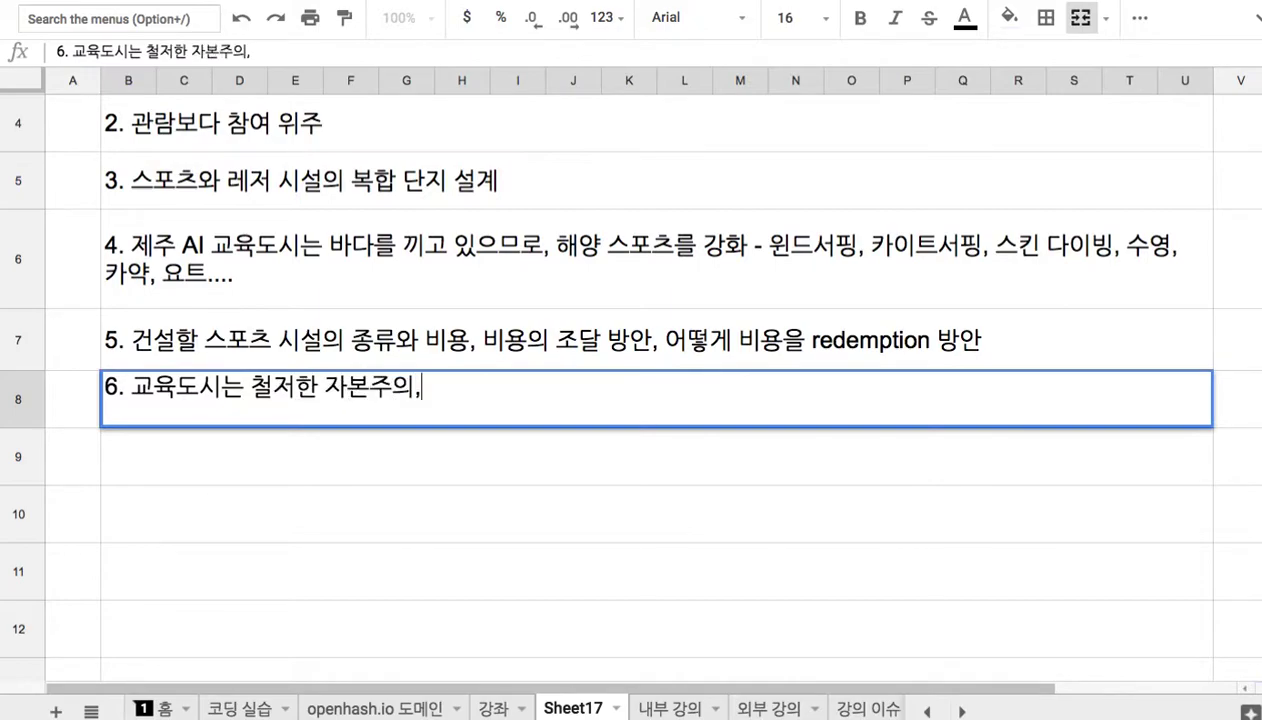
pyautogui.press('BackSpace')
pyautogui.press('BackSpace')
pyautogui.press('BackSpace')
pyautogui.press('BackSpace')
pyautogui.press('BackSpace')
# Complete the sixth item in row 8 with "시장 경제 원칙이 관철된다. => 수익자 부담의 원칙".
pyautogui.write('시장')
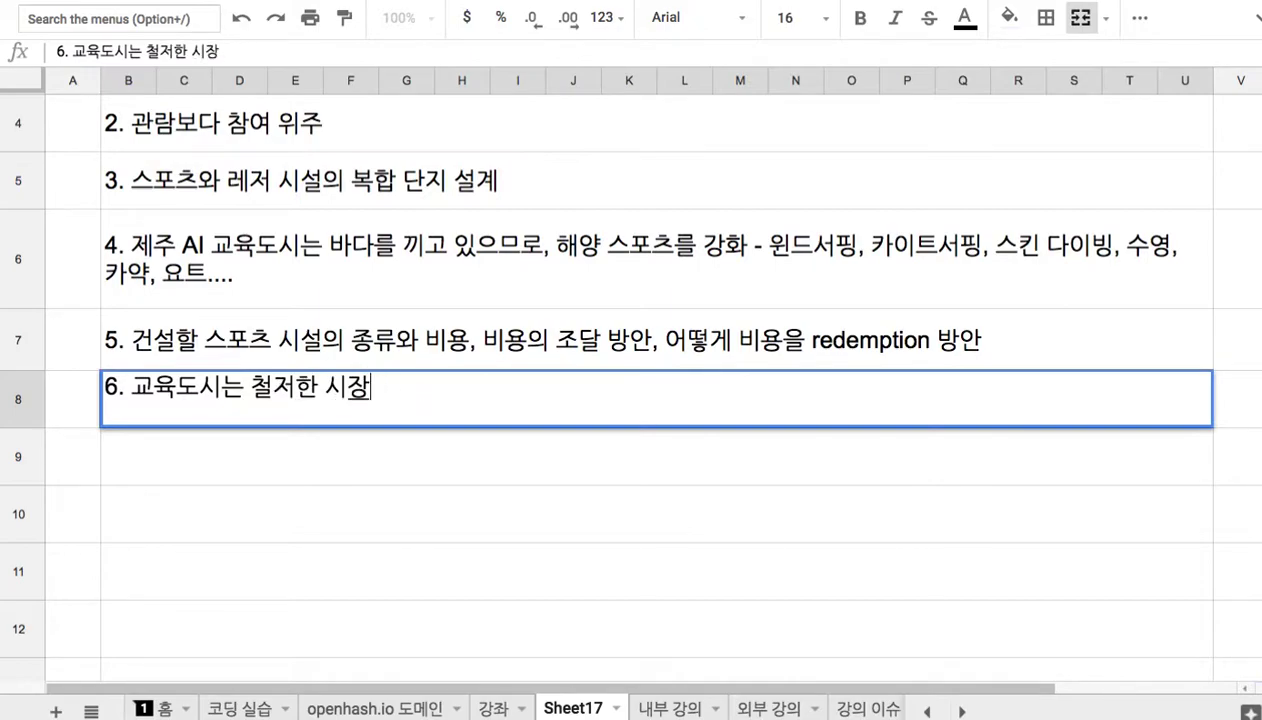
pyautogui.write(' 경제')
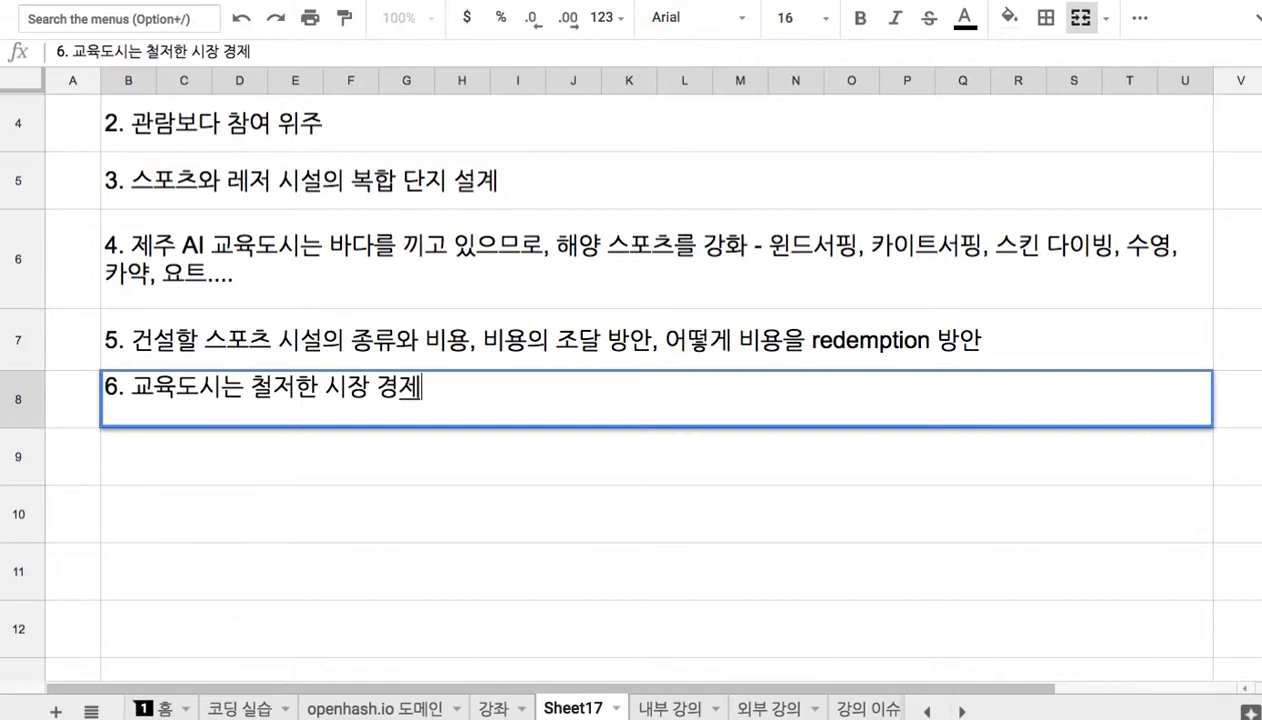
pyautogui.write('워')
pyautogui.write('ㄴ칙이 관')
pyautogui.write('철된다. ')
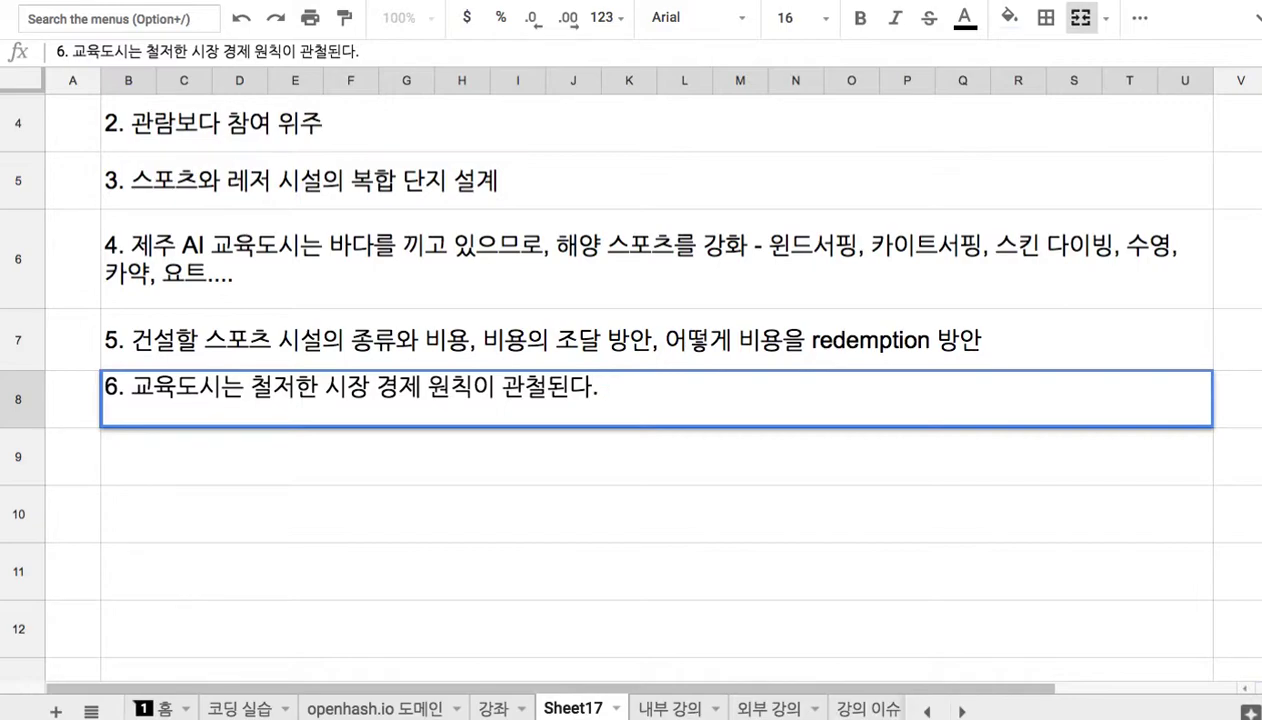
pyautogui.write('=> 수익자 부담의 원칙')
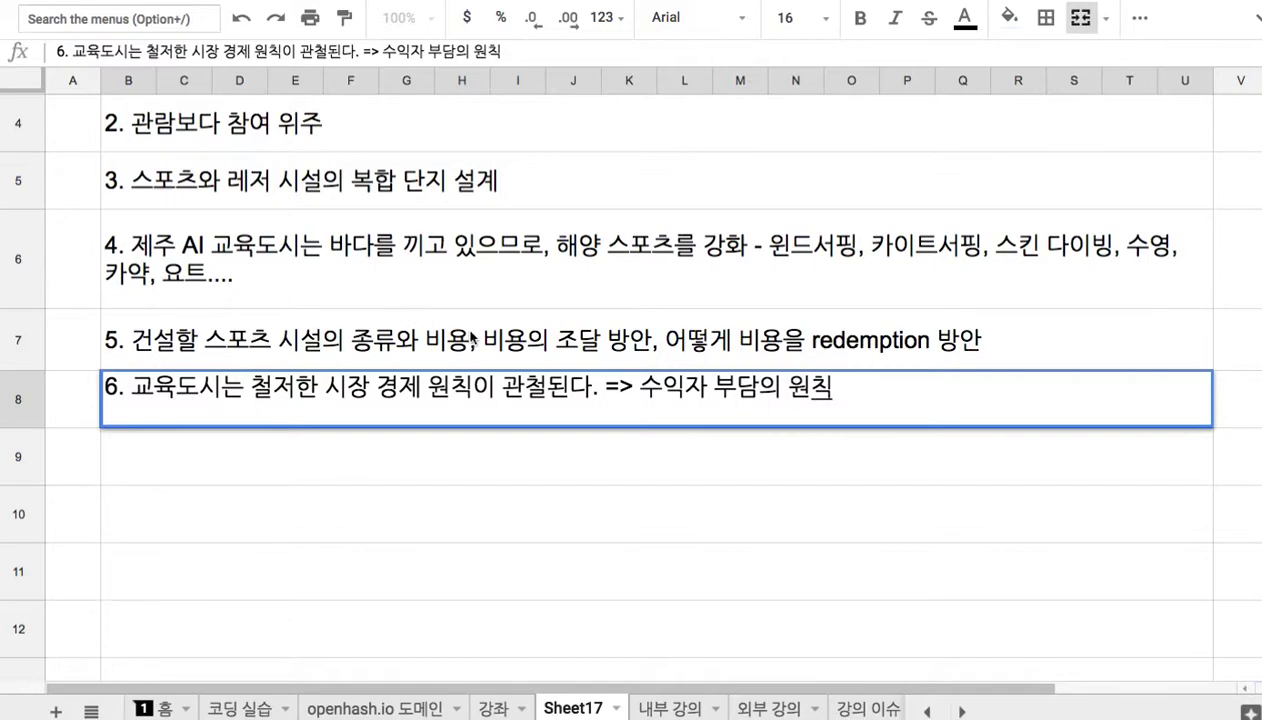
pyautogui.click(789, 248)
pyautogui.doubleClick(820, 226)
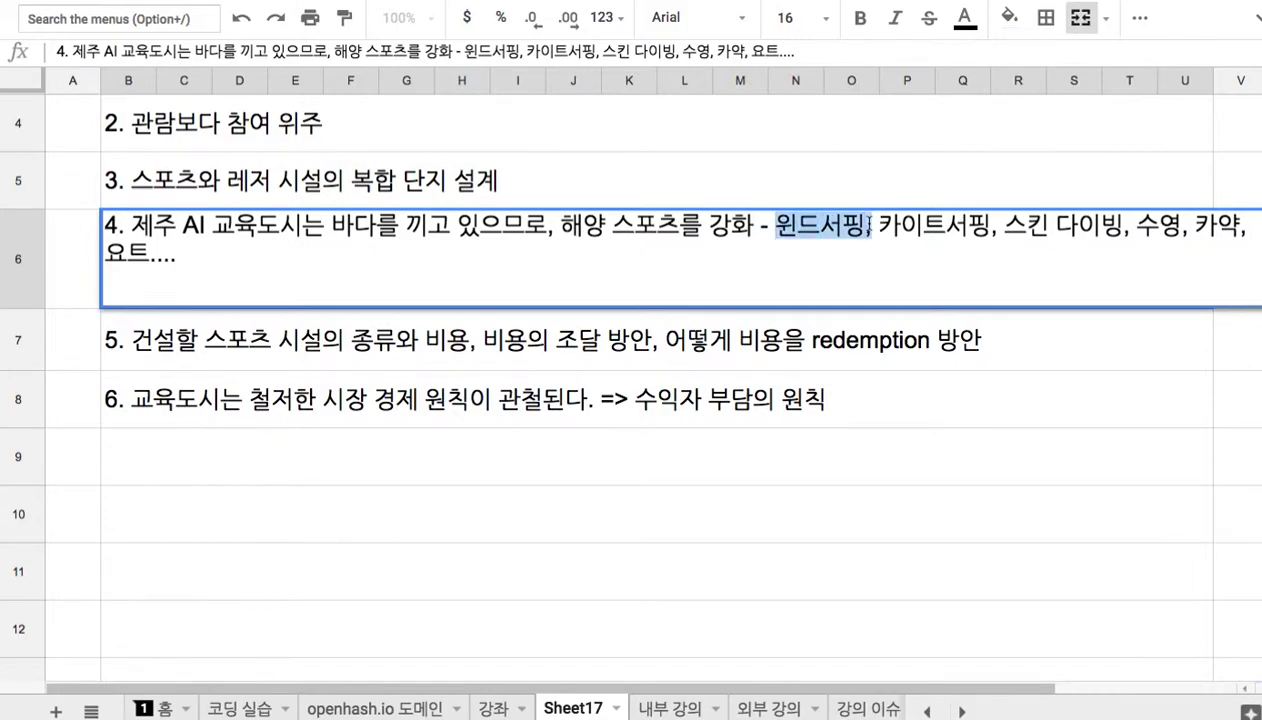
pyautogui.click(824, 345)
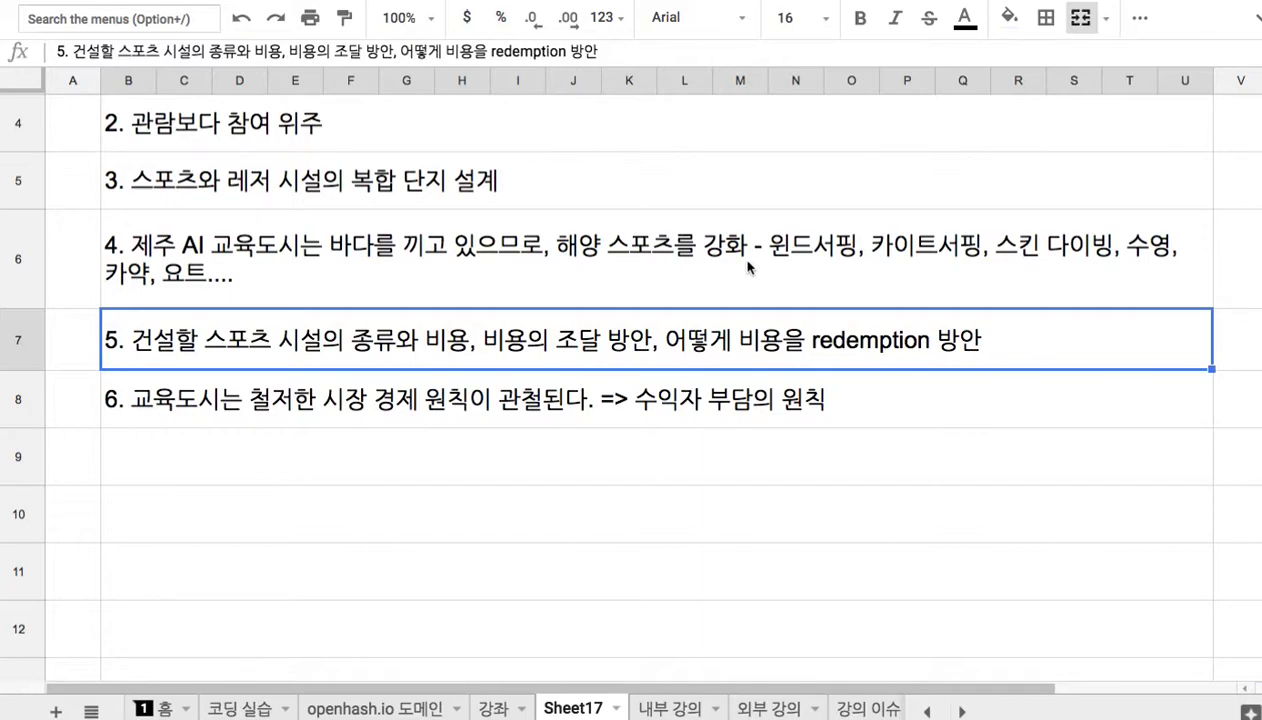
# Enter "7. 경영의 최적화 모형을 코딩하는 것이 이 수풀의 역할" as the seventh item in row 9.
pyautogui.click(553, 472)
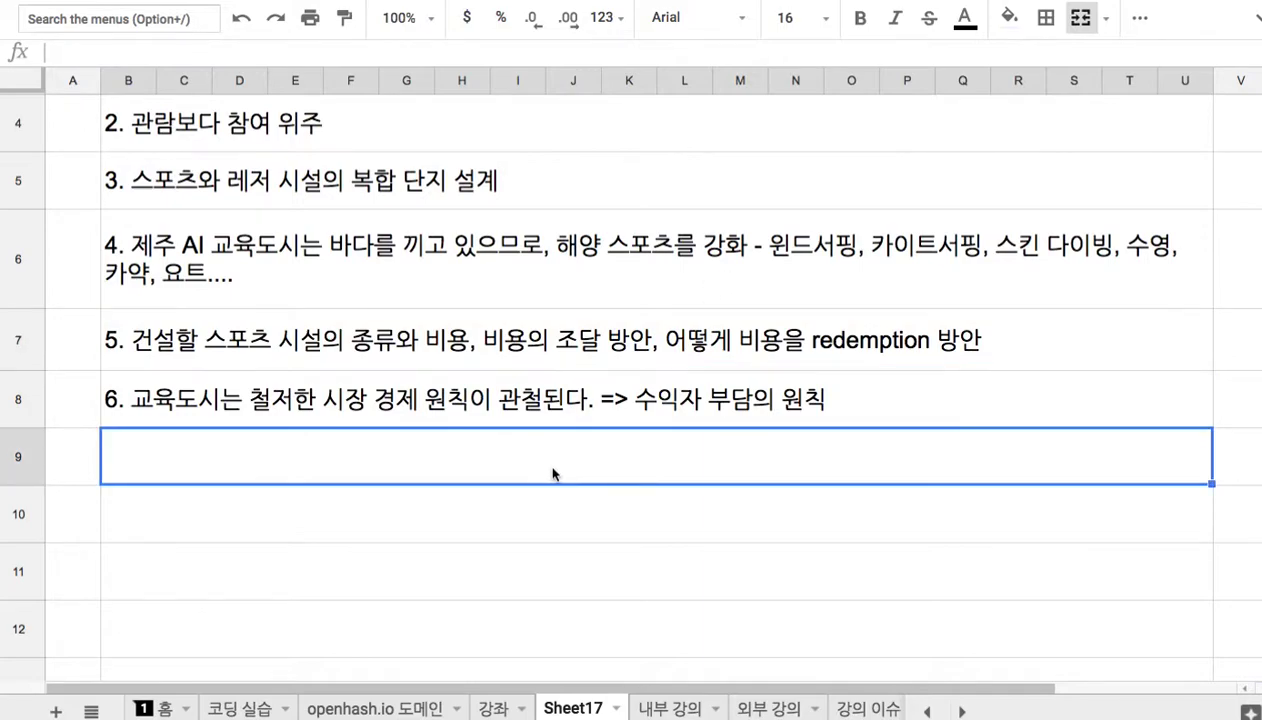
pyautogui.write('7. 경영')
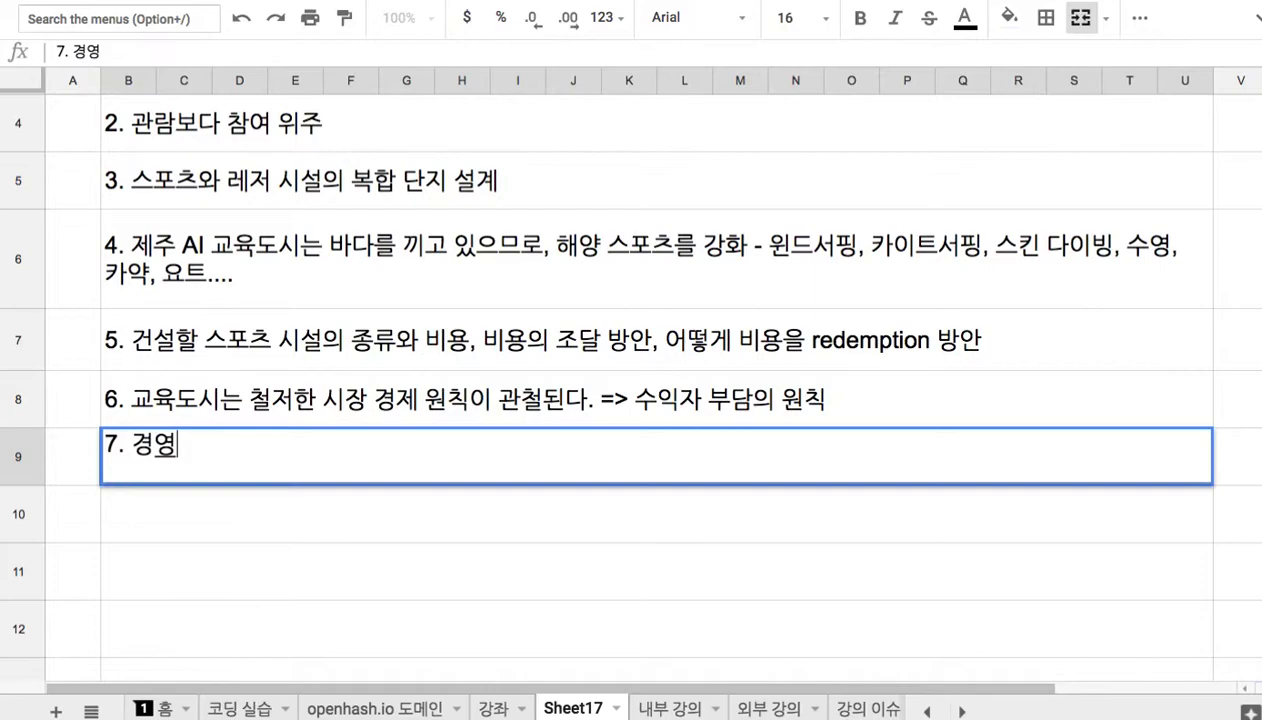
pyautogui.write('의 ㅊㅚ적화 몽')
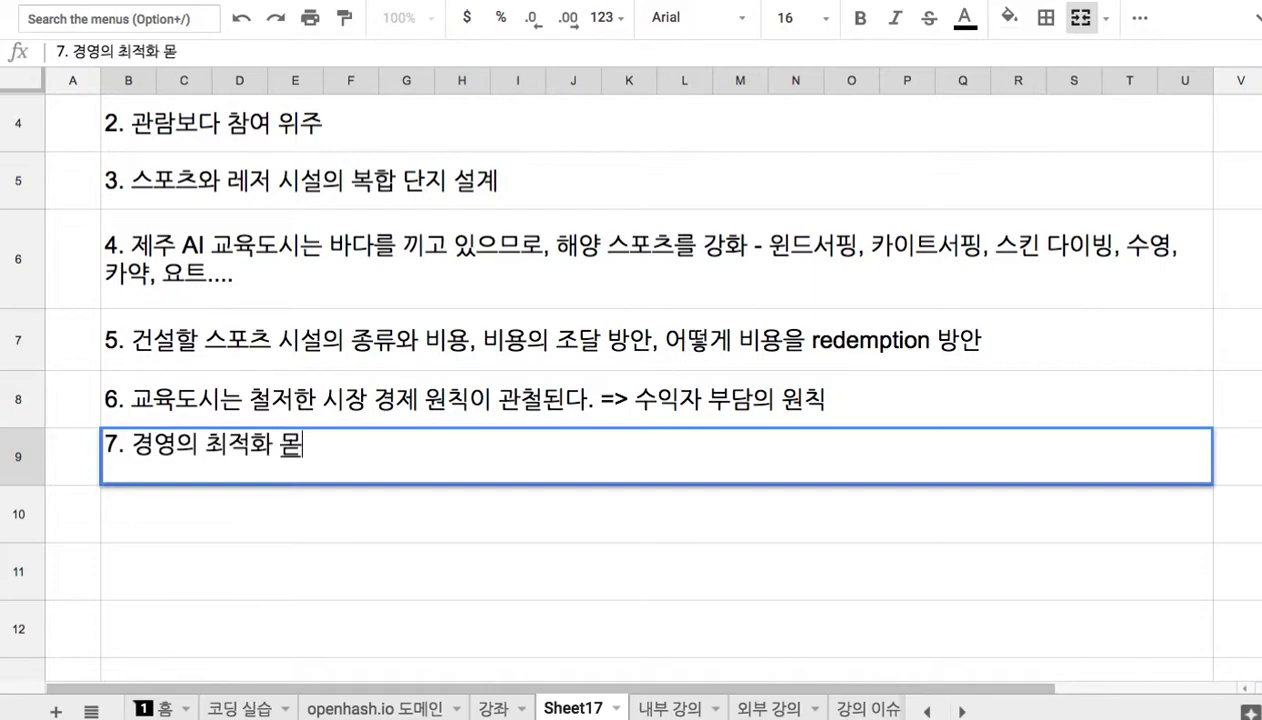
pyautogui.press('BackSpace')
pyautogui.write('형을 코딩')
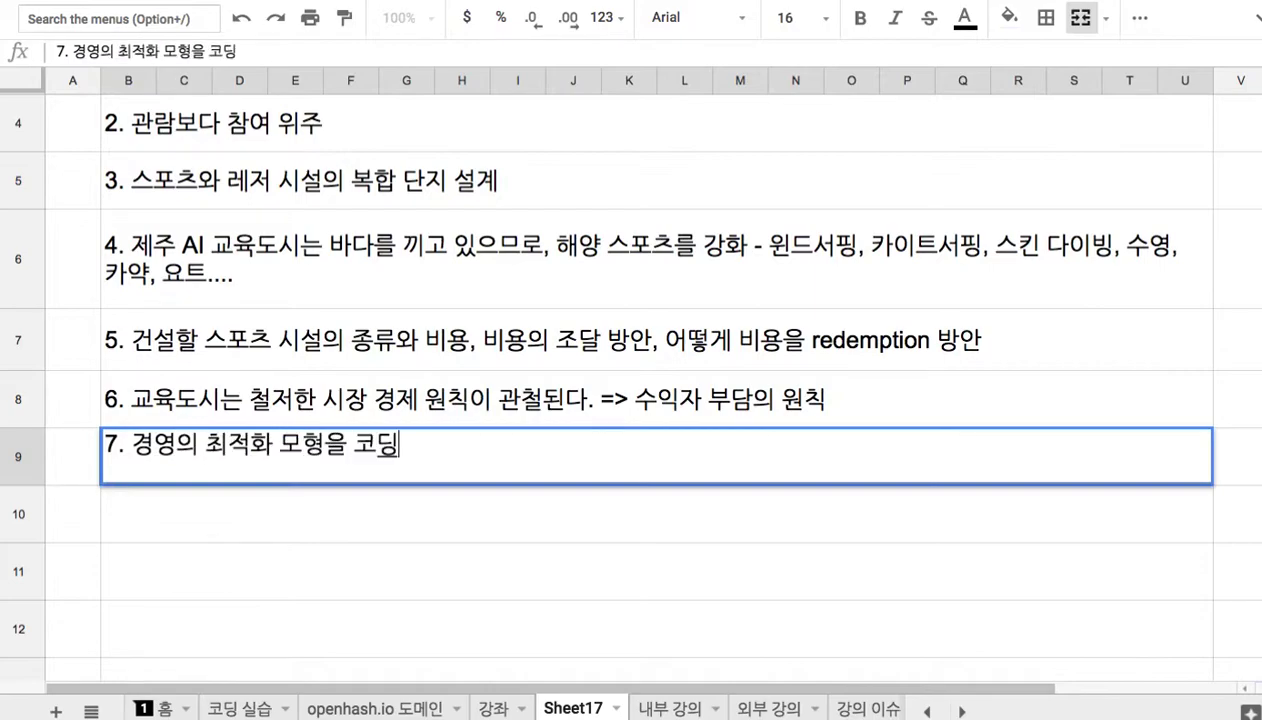
pyautogui.write('하는 것이 ')
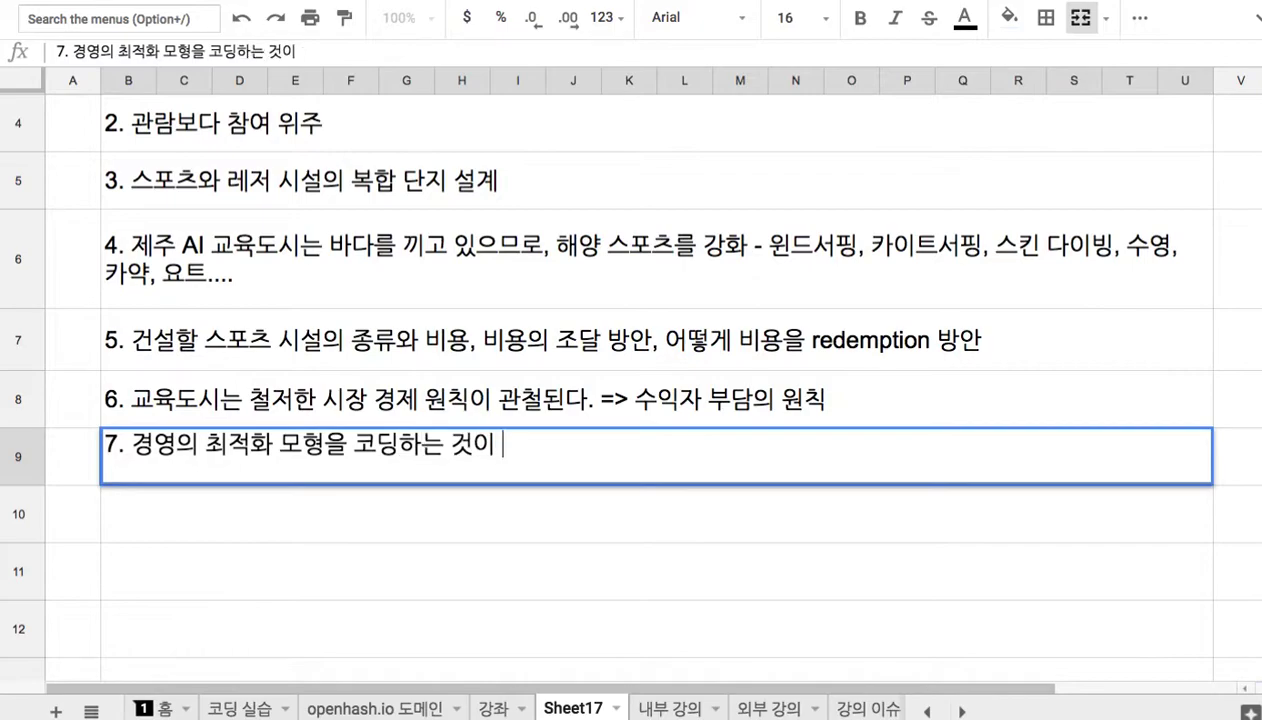
pyautogui.write('이 수풀의 역할')
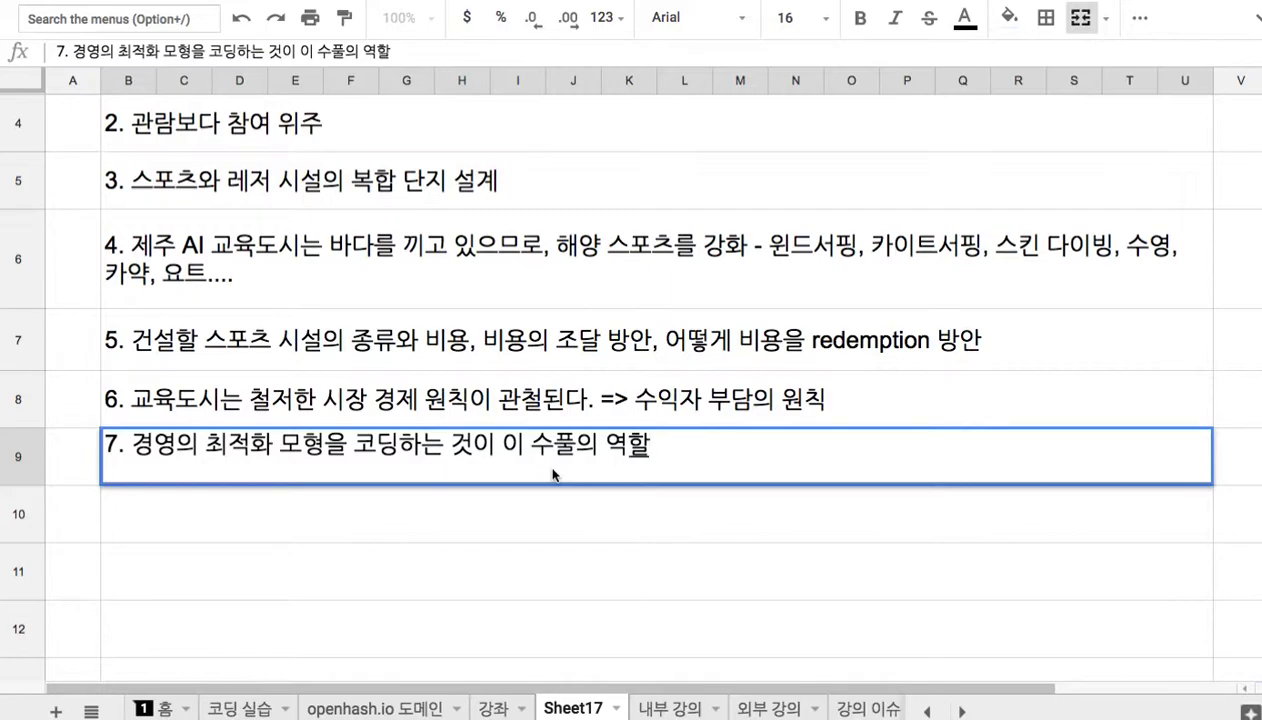
pyautogui.doubleClick(376, 386)
pyautogui.moveTo(326, 386); pyautogui.dragTo(476, 386)
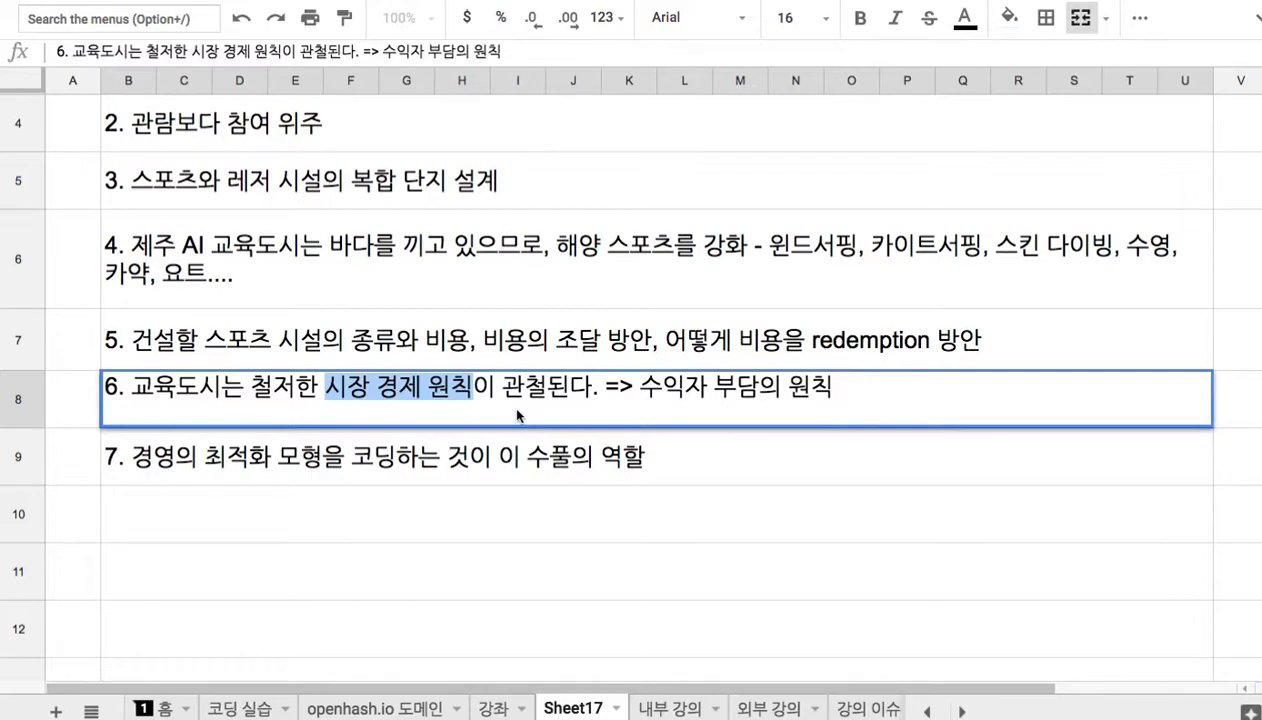
pyautogui.doubleClick(206, 462)
pyautogui.moveTo(132, 443); pyautogui.dragTo(272, 443)
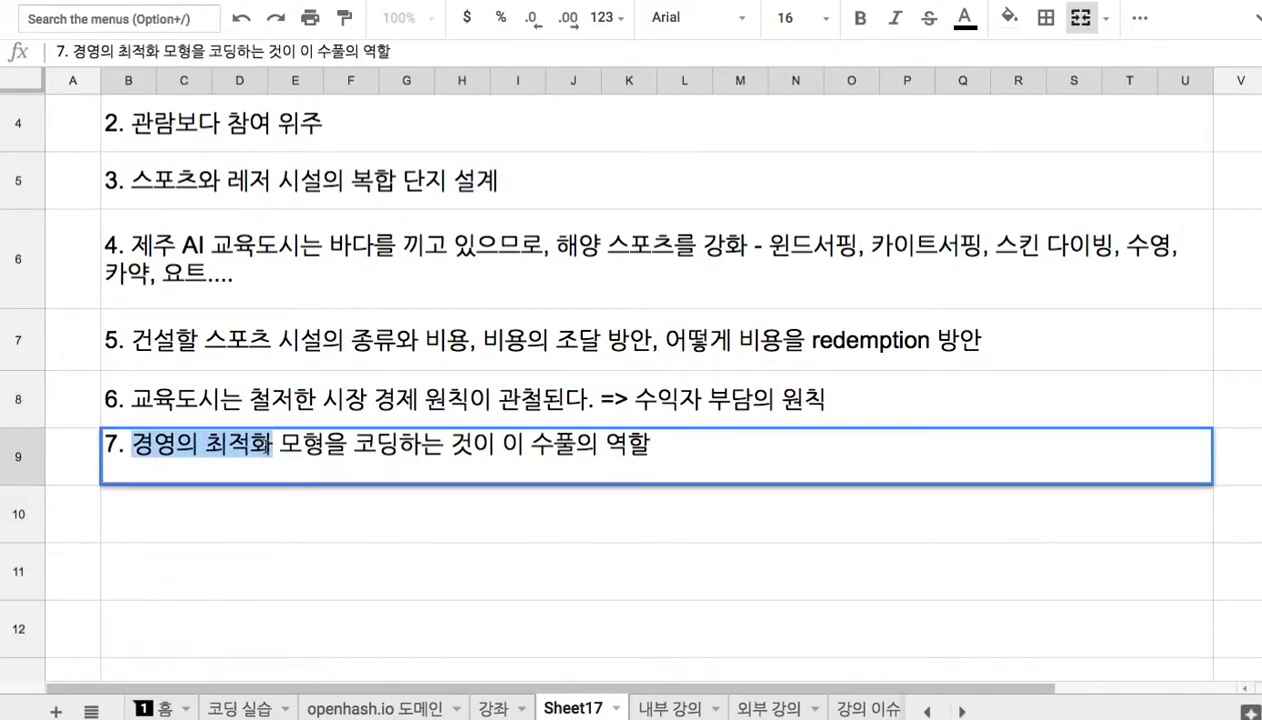
pyautogui.click(290, 392)
pyautogui.scroll(3, 316, 420)
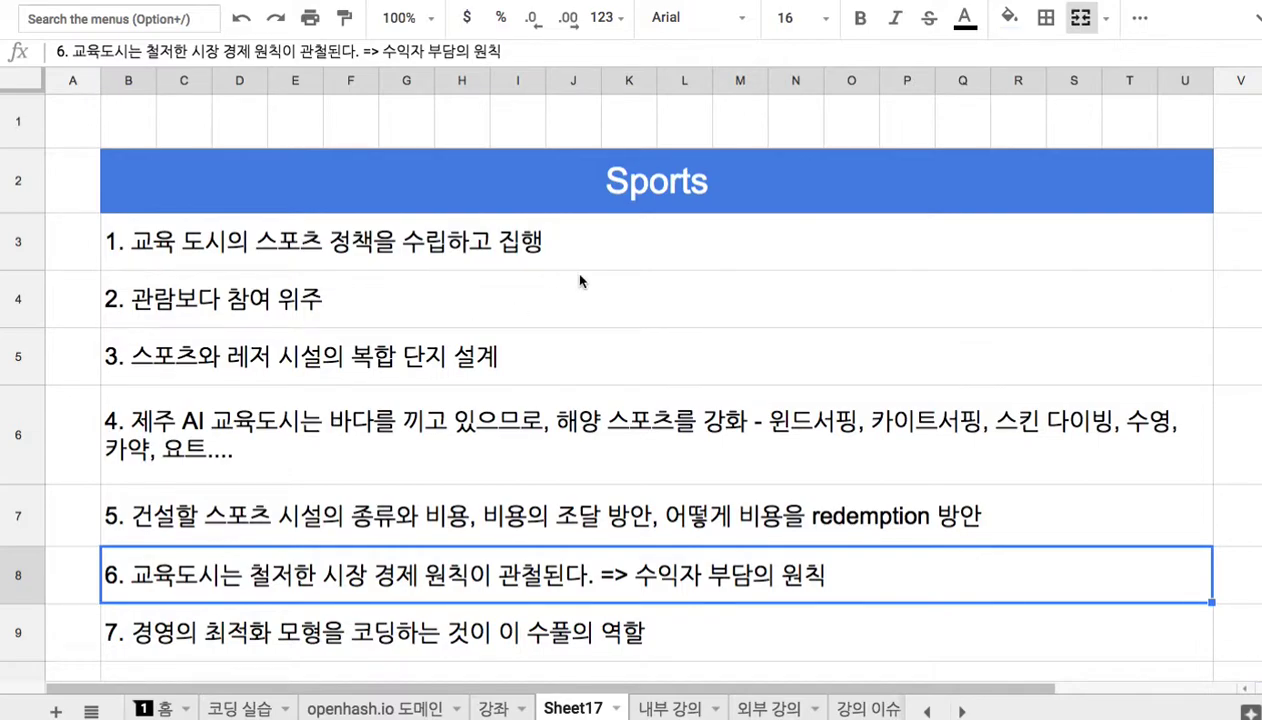
pyautogui.click(634, 179)
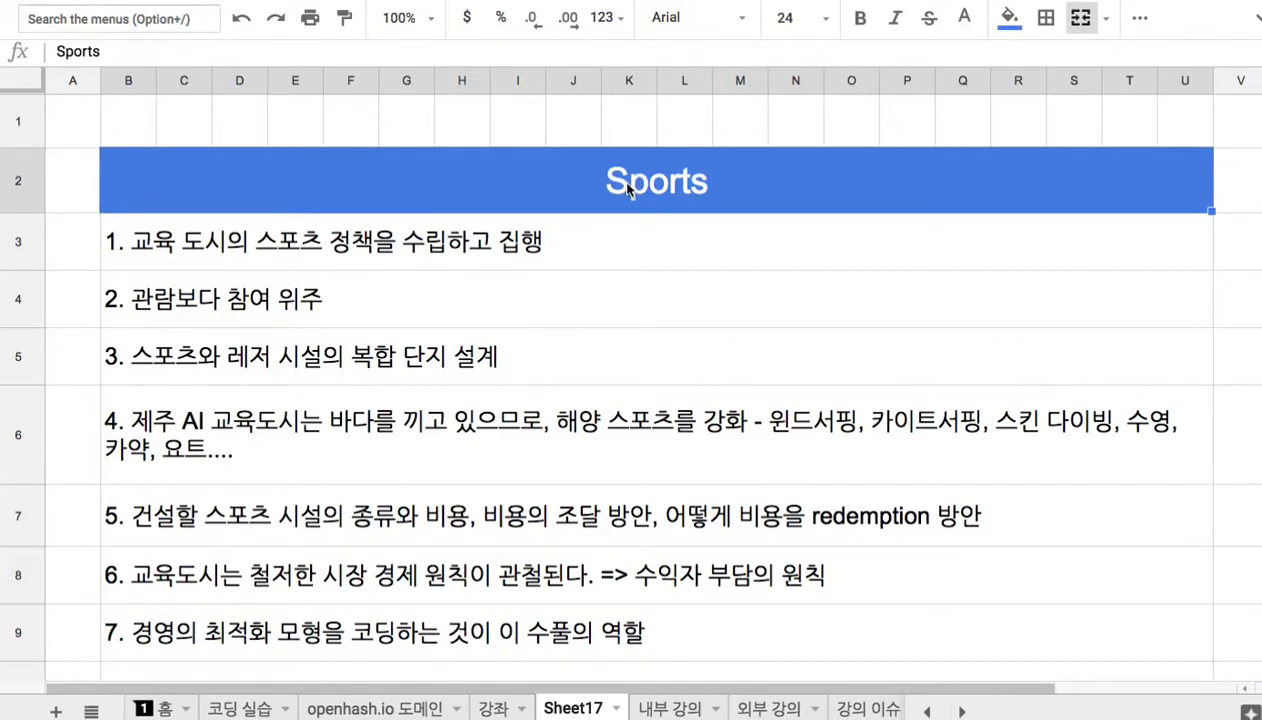